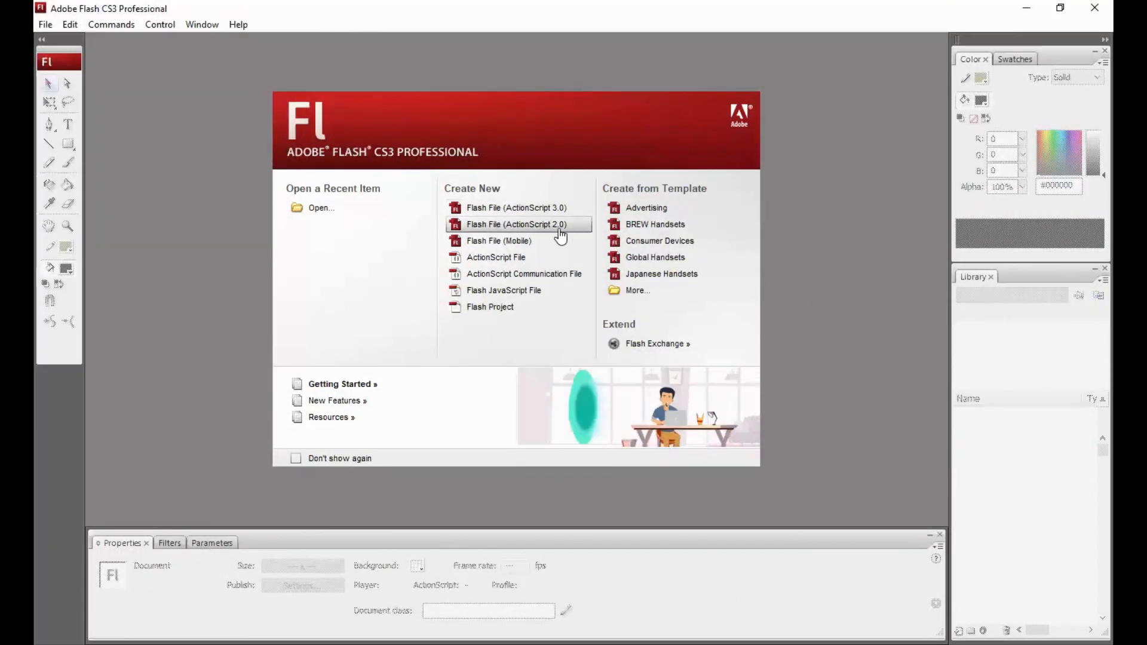
Create a Flash file (ActionScript 2.0) and set its stage dimensions to 800 x 600 pixels.
left_click(557, 227)
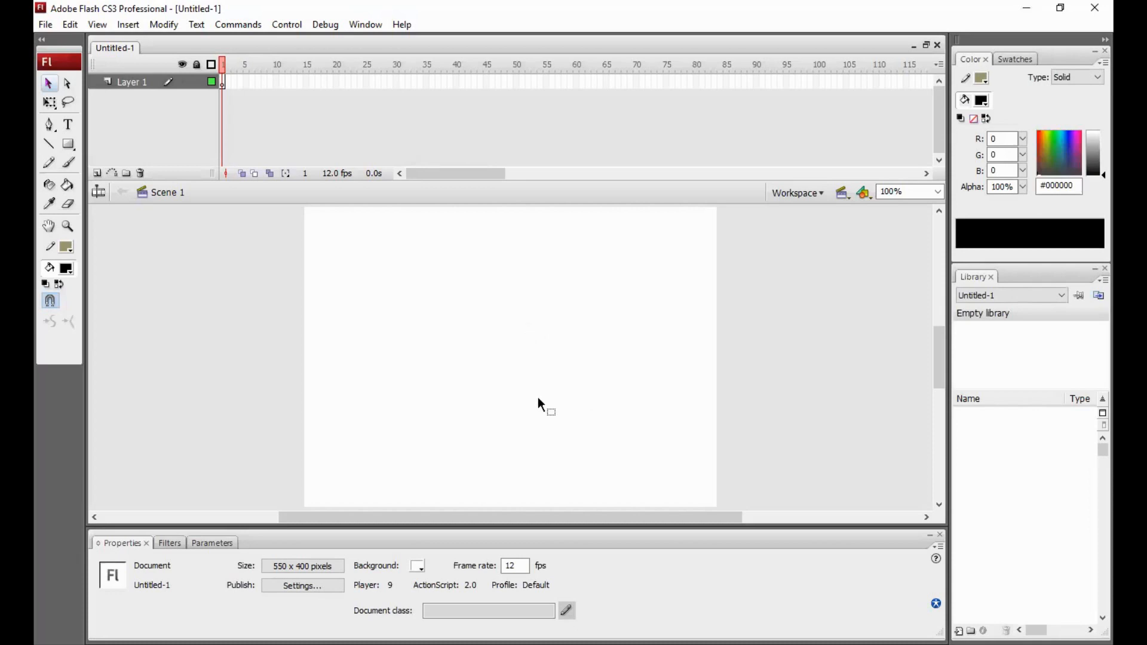
left_click(292, 573)
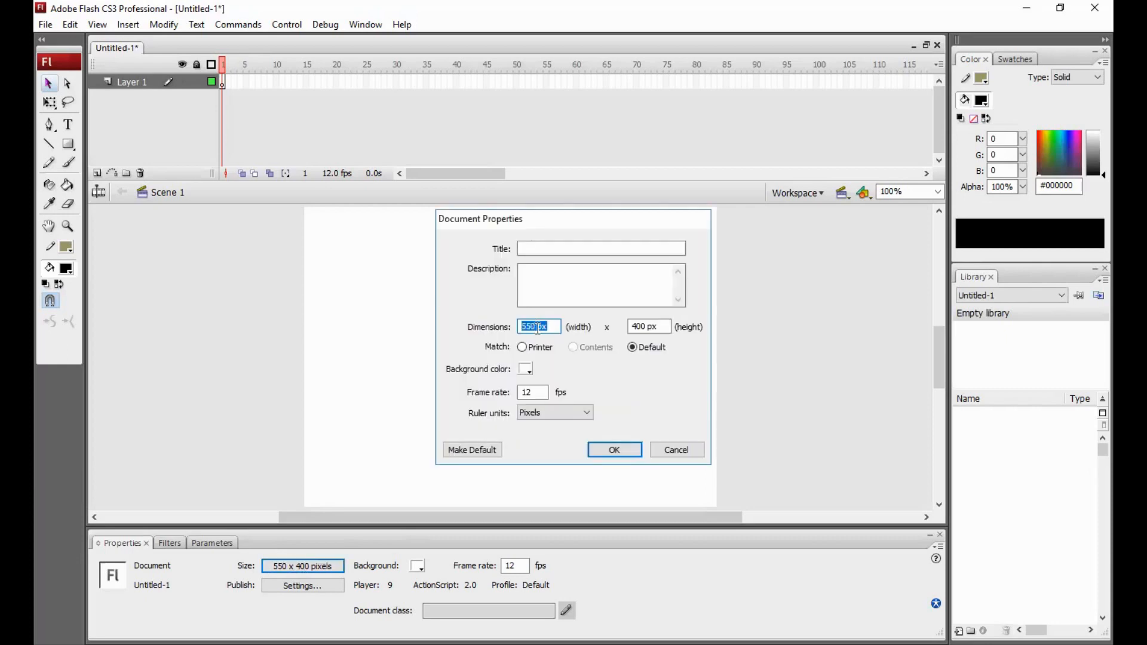
left_click(535, 326)
left_click_drag(536, 325, 492, 323)
type("800")
key("Delete")
type("6")
left_click(607, 444)
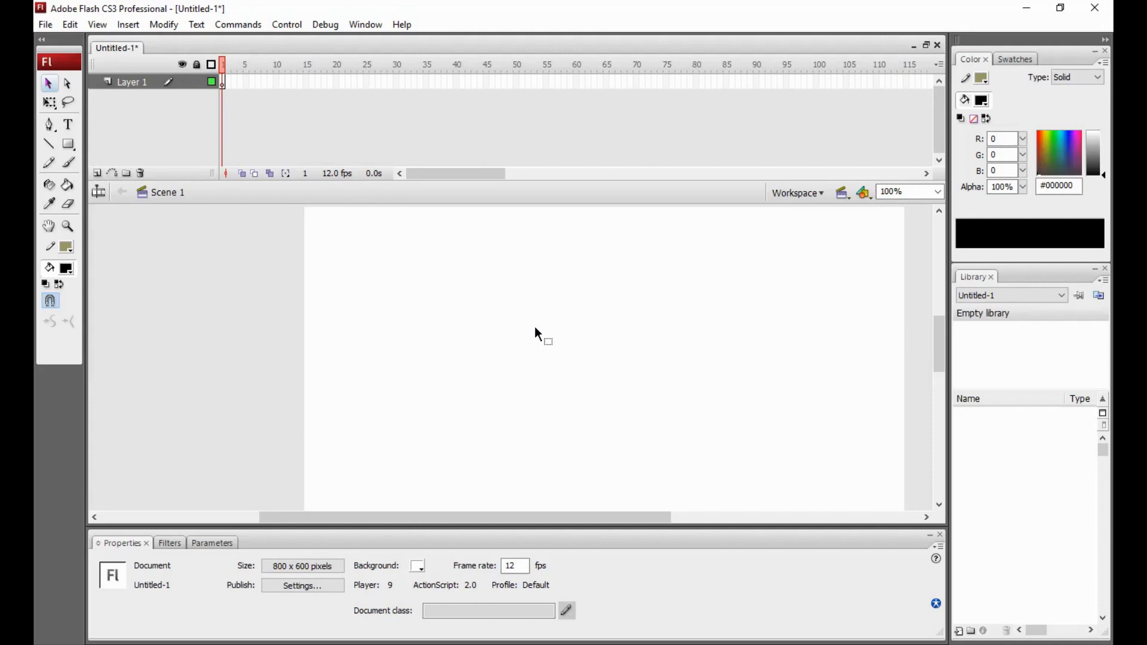
key("ctrl+minus")
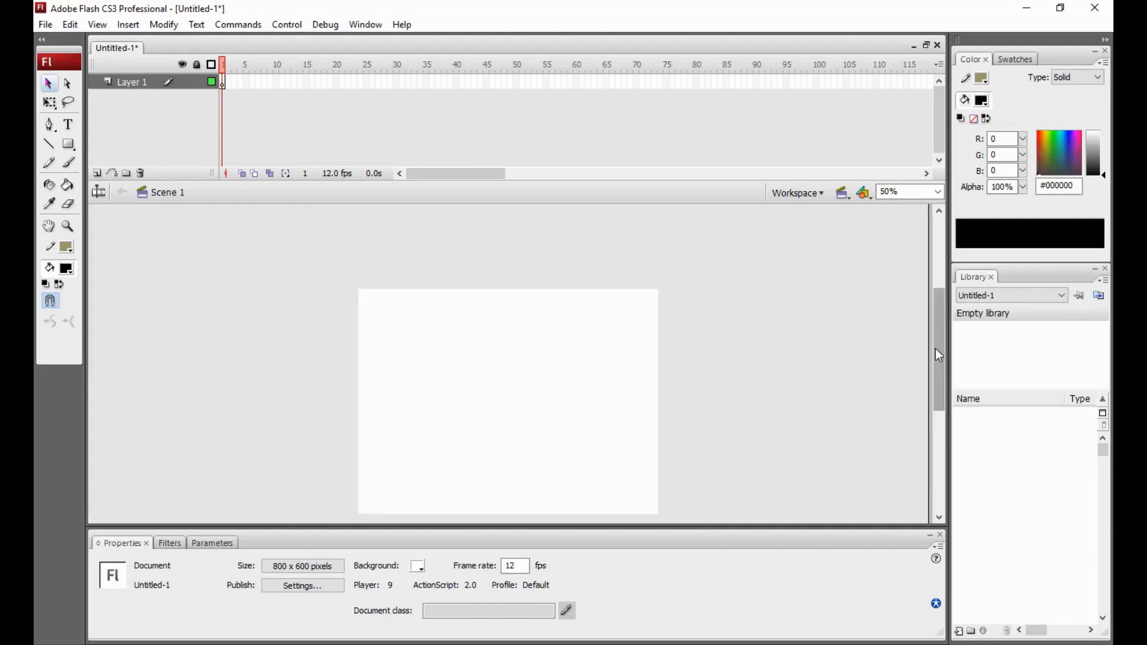
left_click_drag(935, 349, 934, 363)
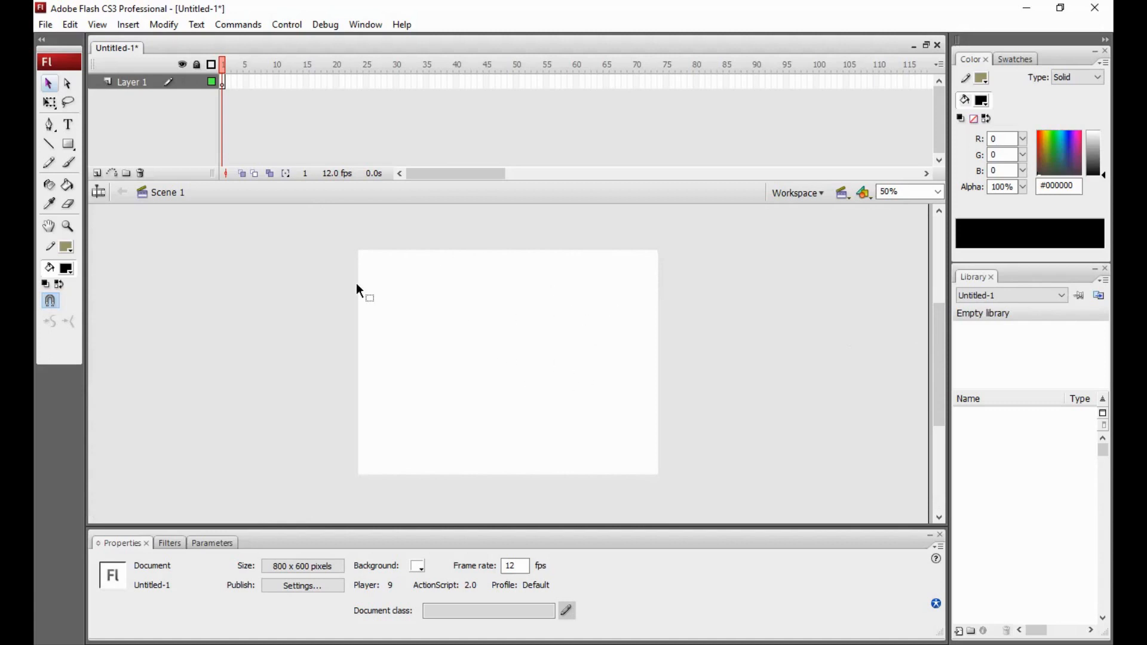
Start an import to the stage from the first frame of Layer 1 and browse to animasi > boat > animation on data_komputer (D:).
left_click(222, 84)
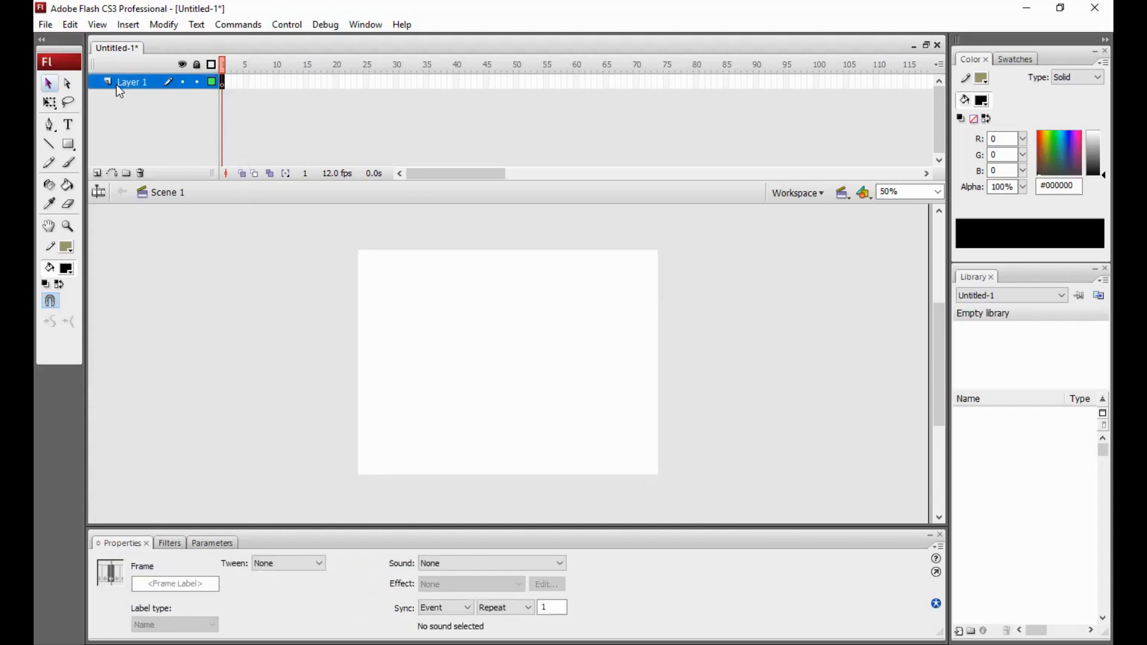
left_click(46, 26)
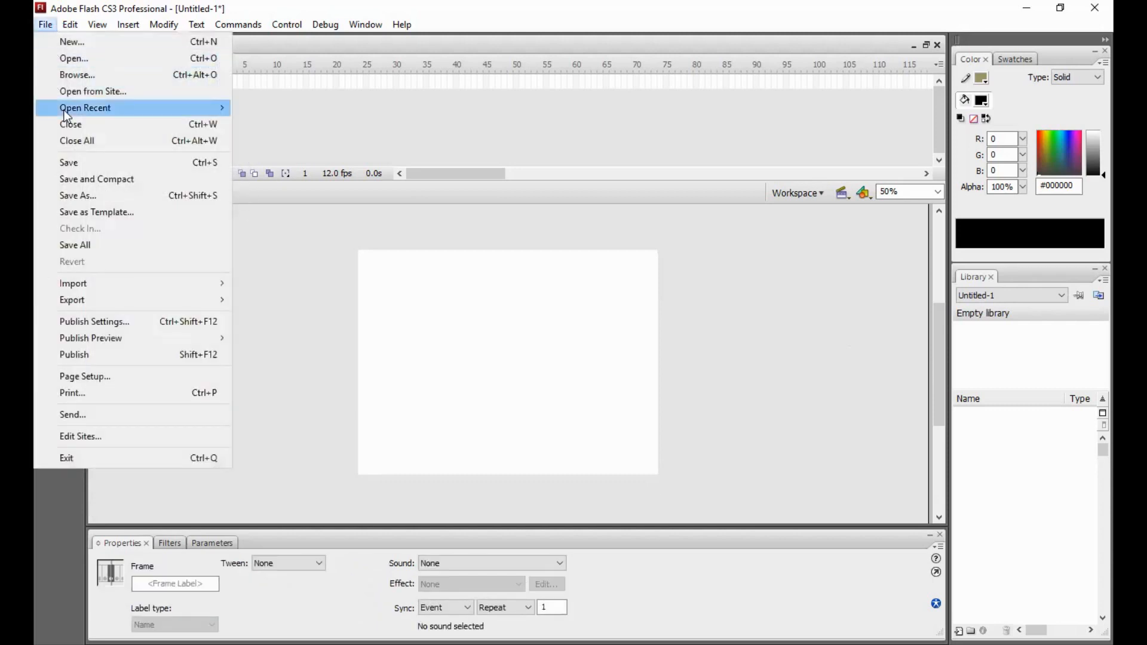
mouse_move(160, 282)
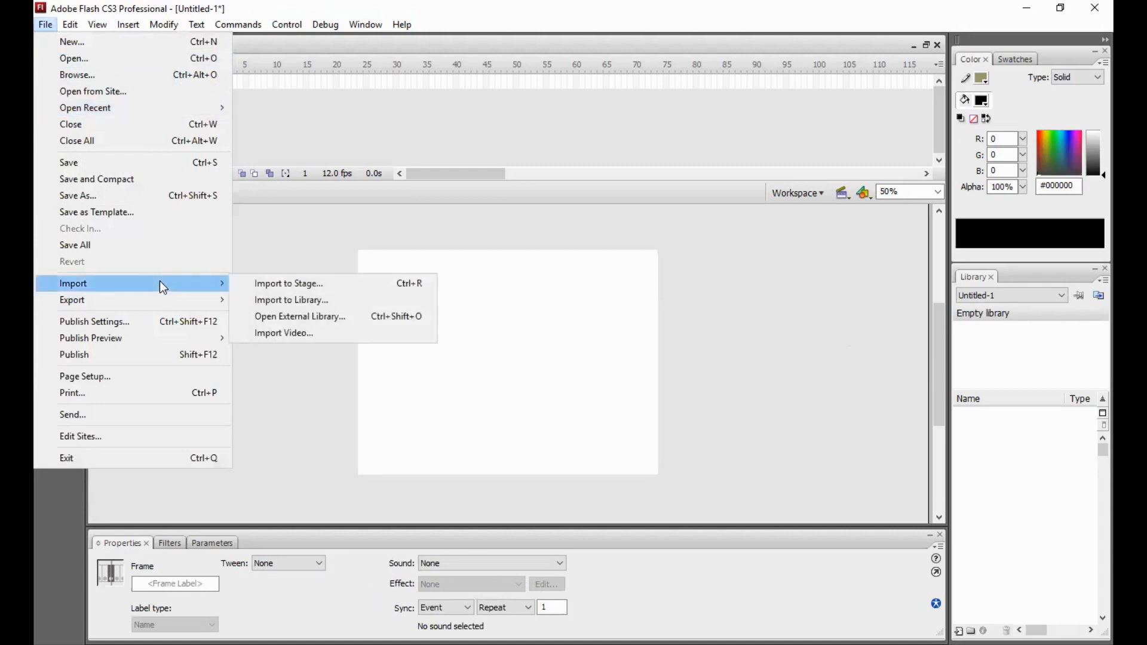
left_click(345, 284)
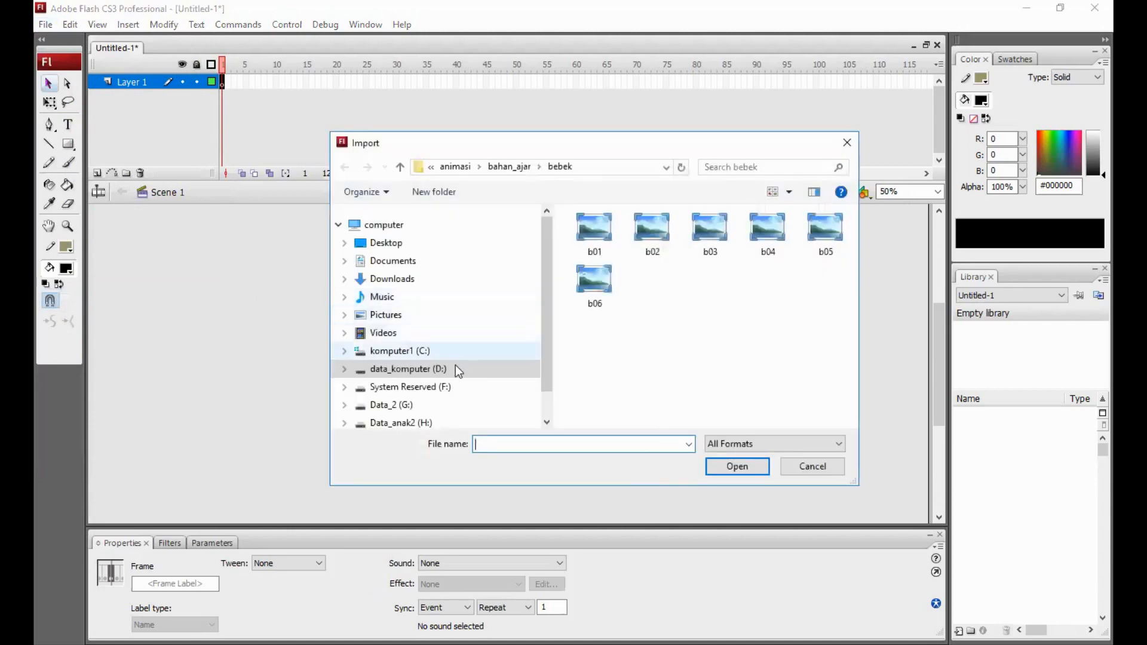
left_click(457, 369)
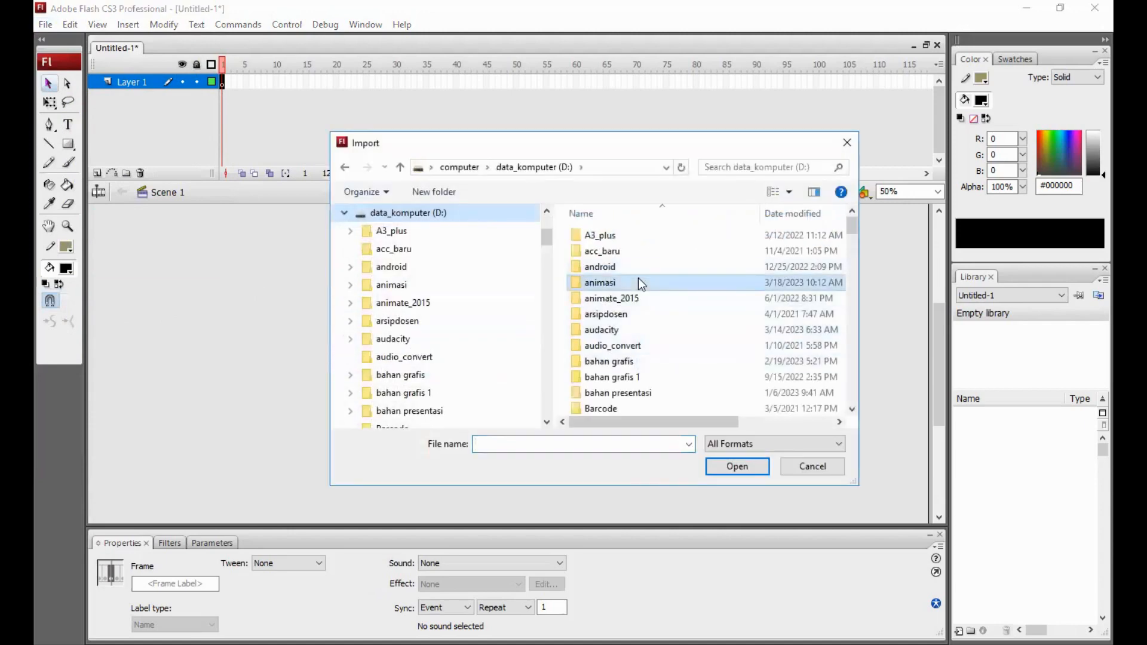
left_click(638, 281)
double_click(638, 280)
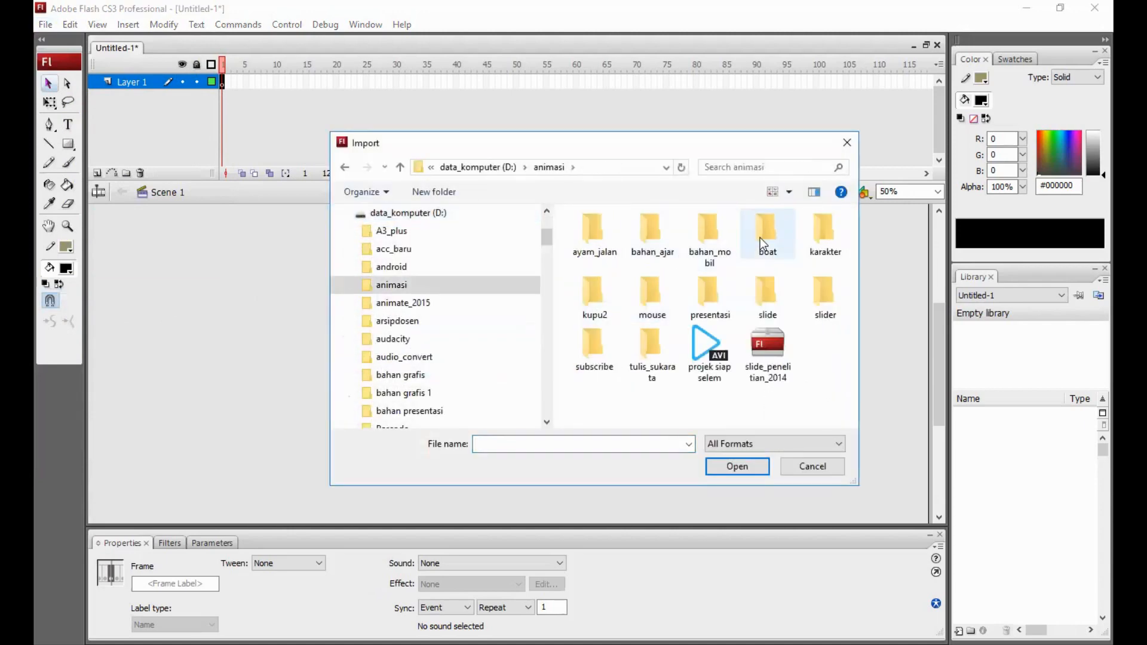
double_click(760, 238)
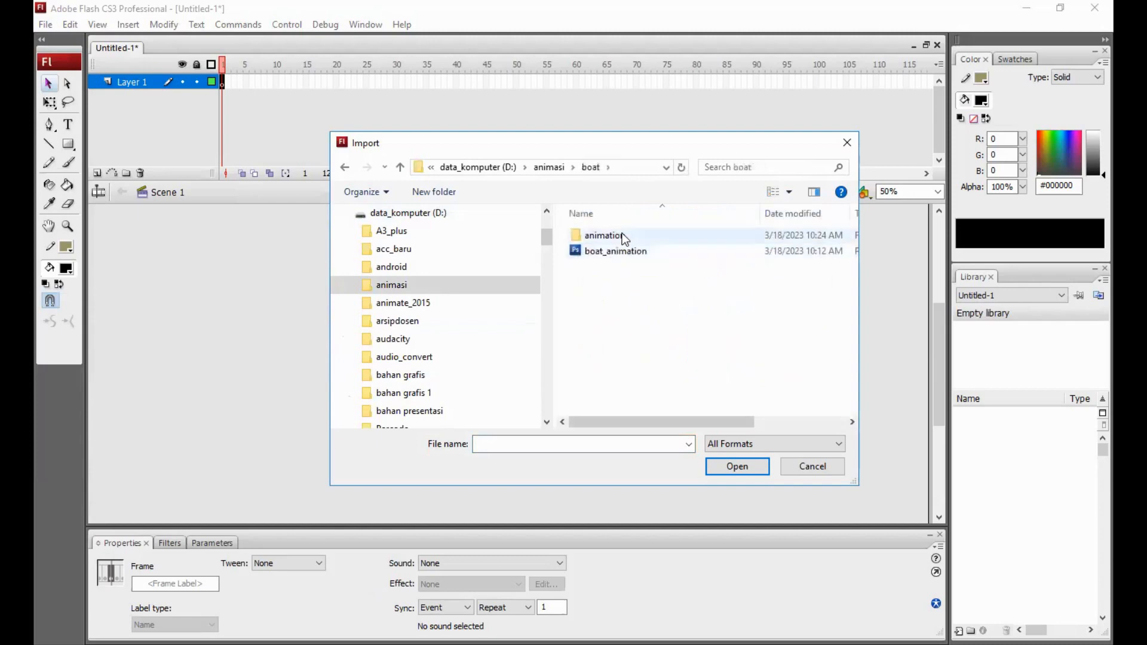
double_click(621, 235)
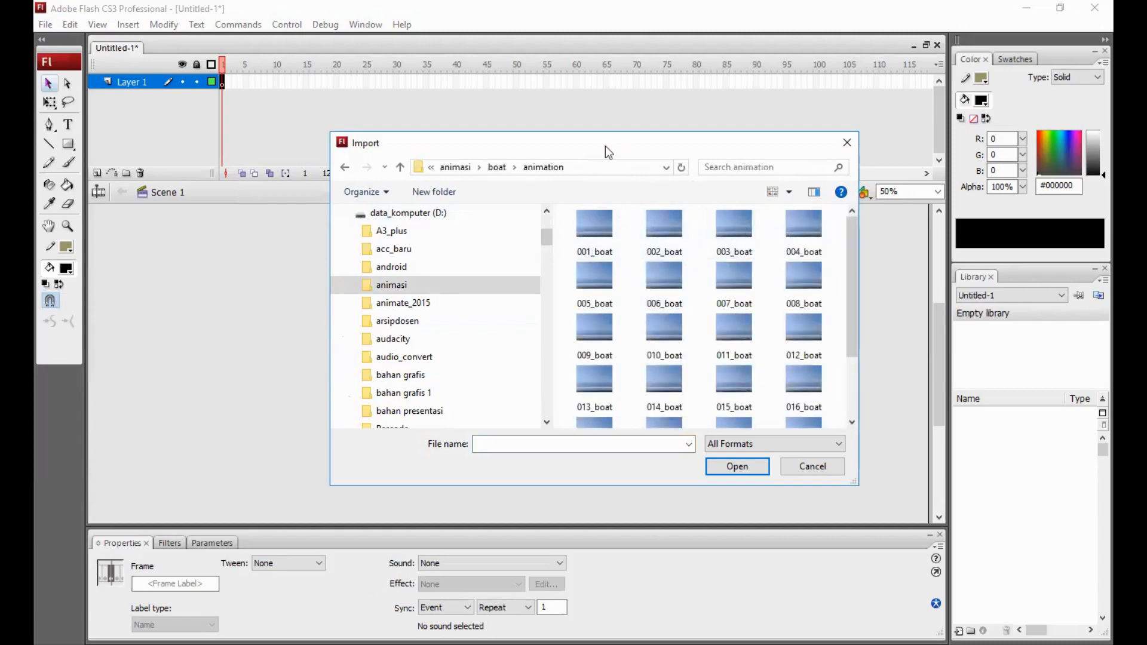
left_click_drag(605, 146, 467, 90)
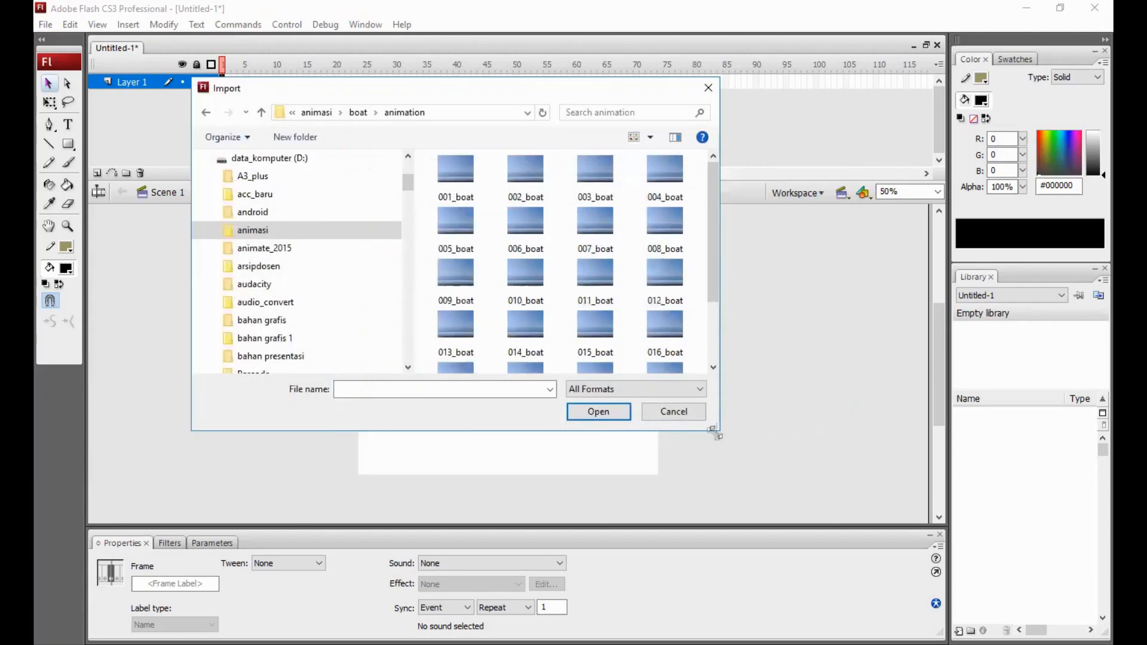
left_click_drag(716, 429, 827, 522)
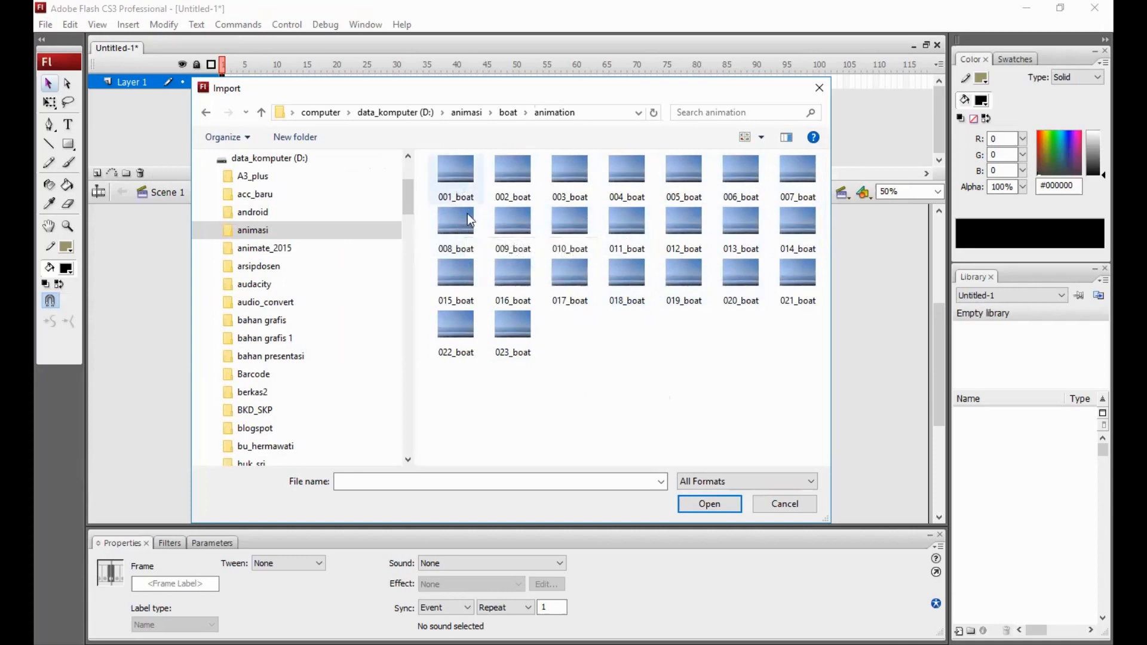
Import 001_boat onto the stage and delete the placed image.
left_click(455, 175)
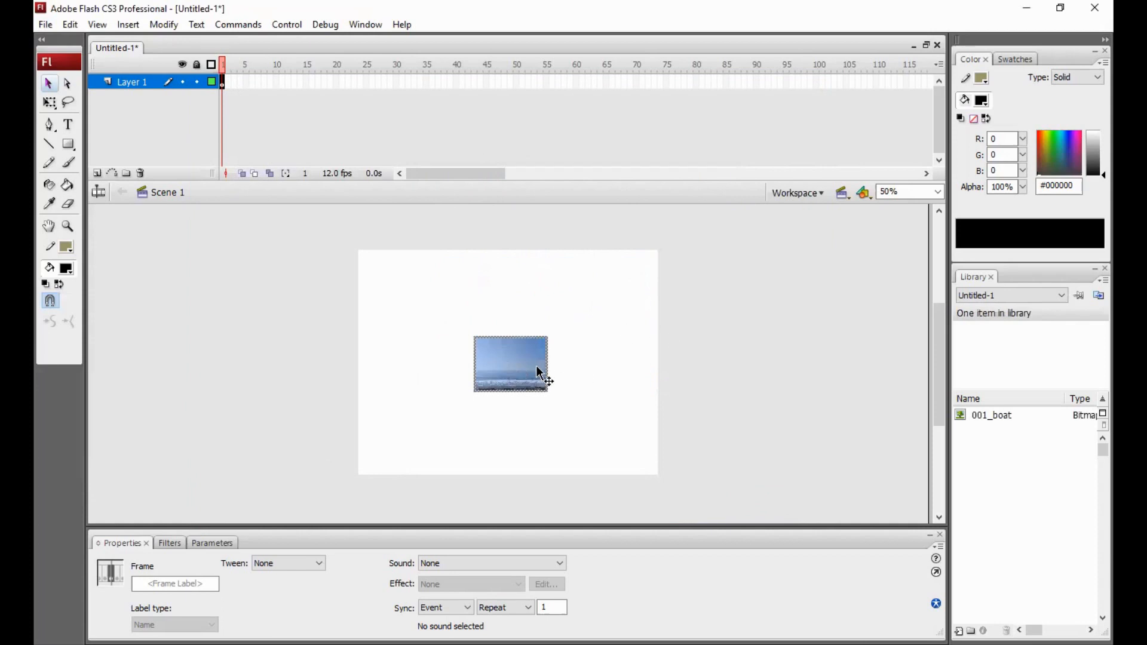
left_click(537, 367)
key("Delete")
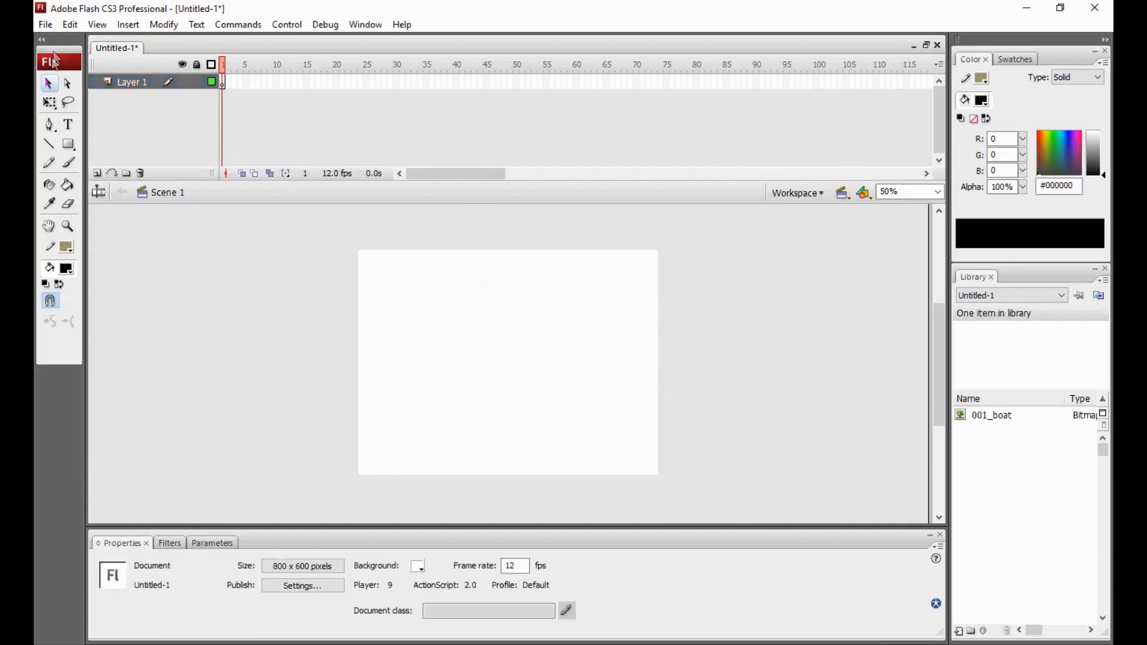
left_click(46, 24)
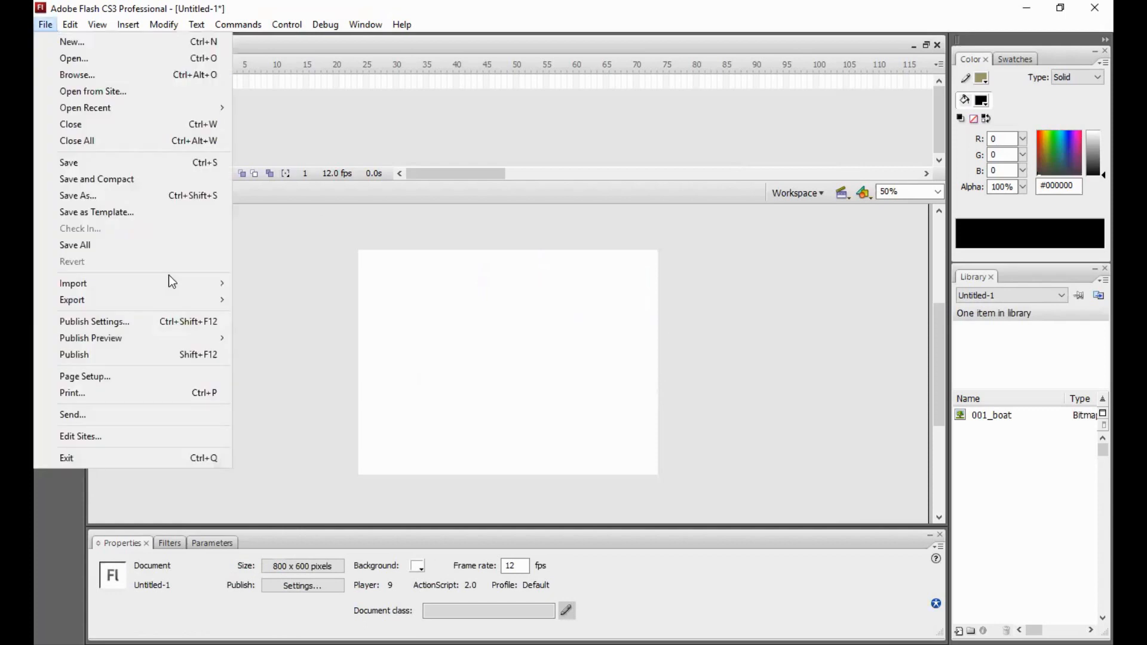
mouse_move(169, 285)
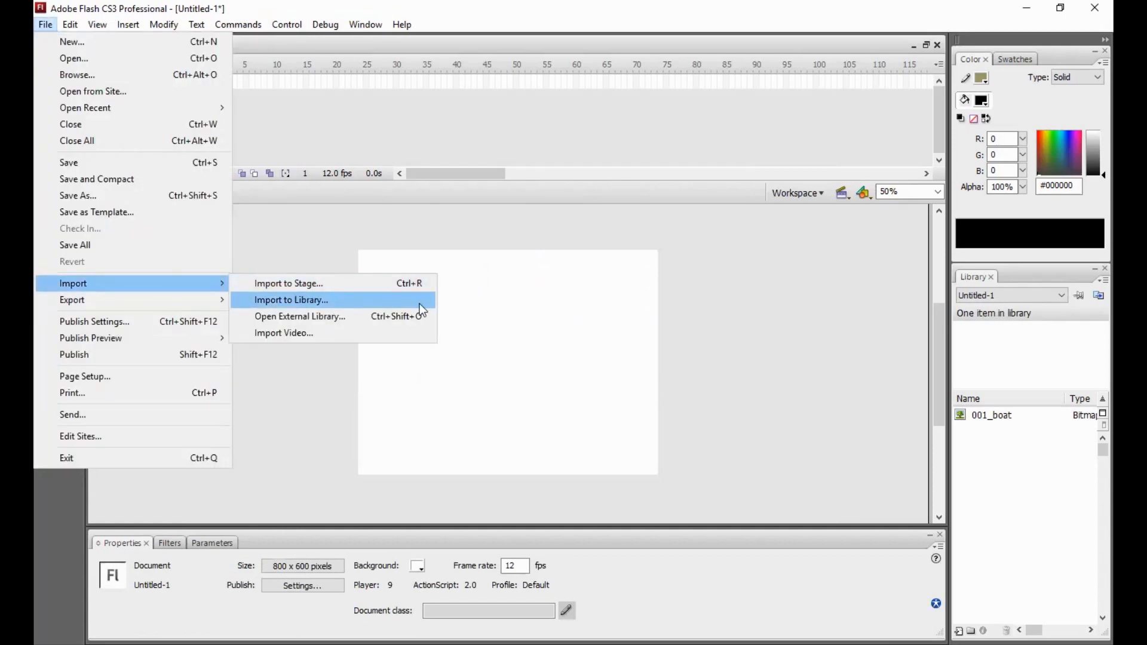
key("Return")
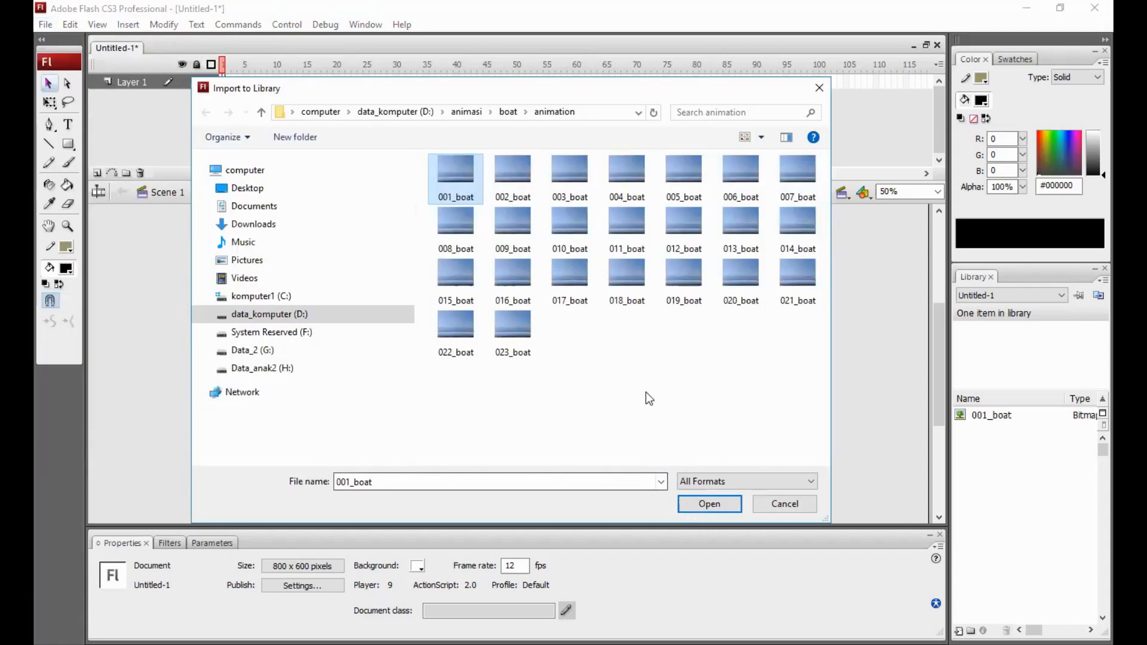
key("Return")
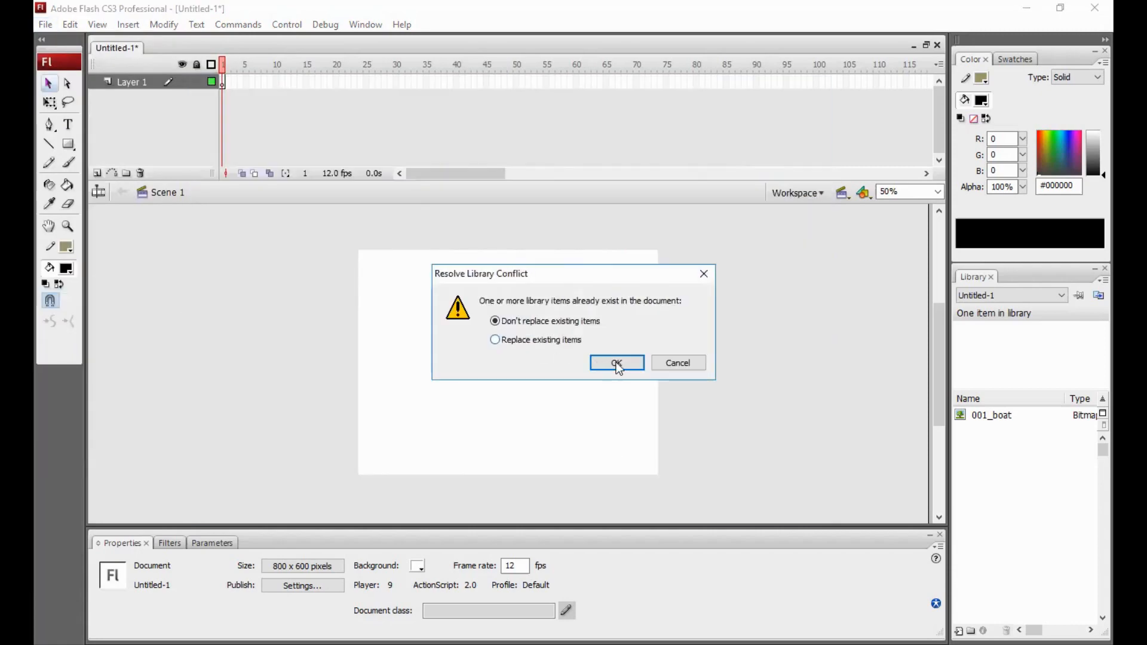
left_click(688, 368)
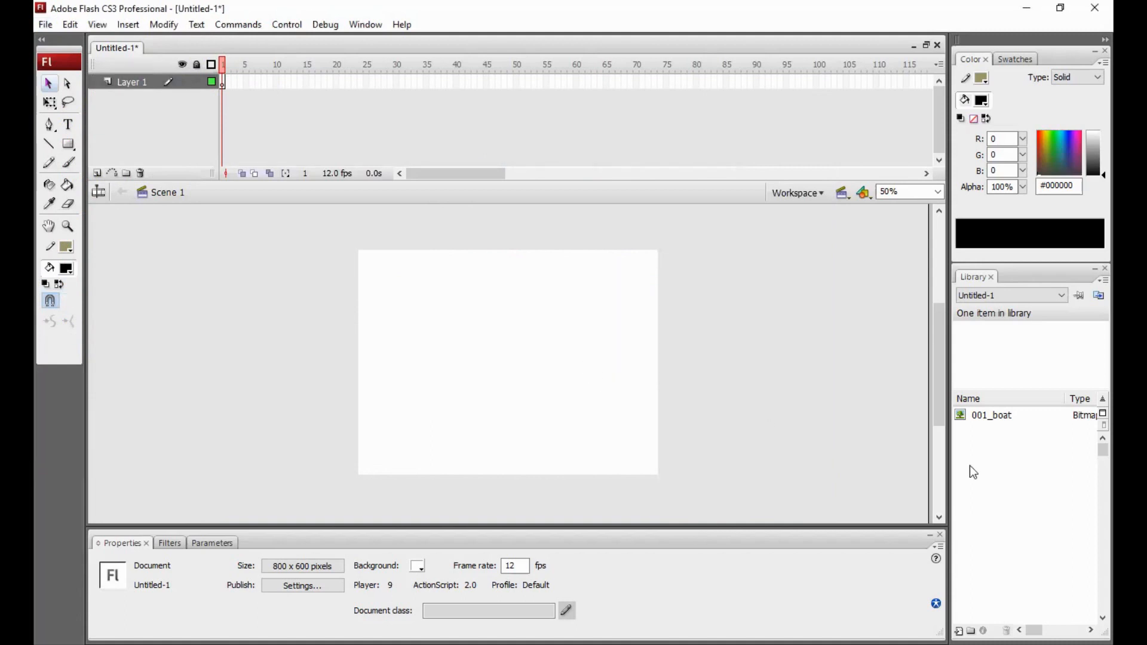
Try to place the 001_boat bitmap from the library on the stage.
left_click_drag(980, 415, 681, 383)
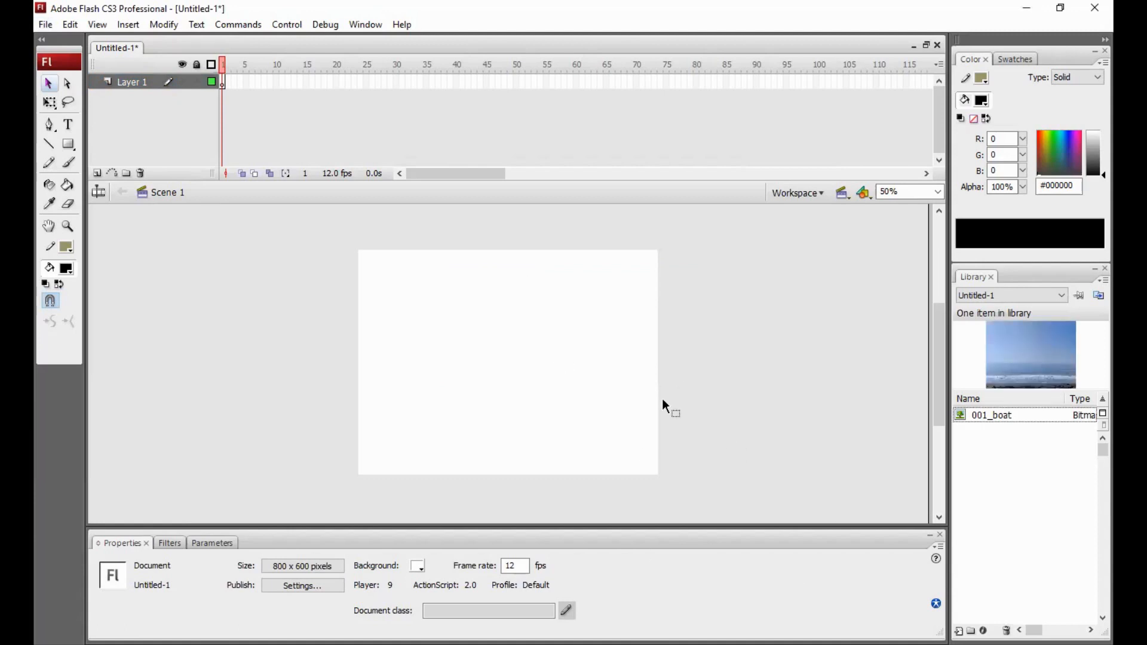
left_click_drag(596, 393, 397, 298)
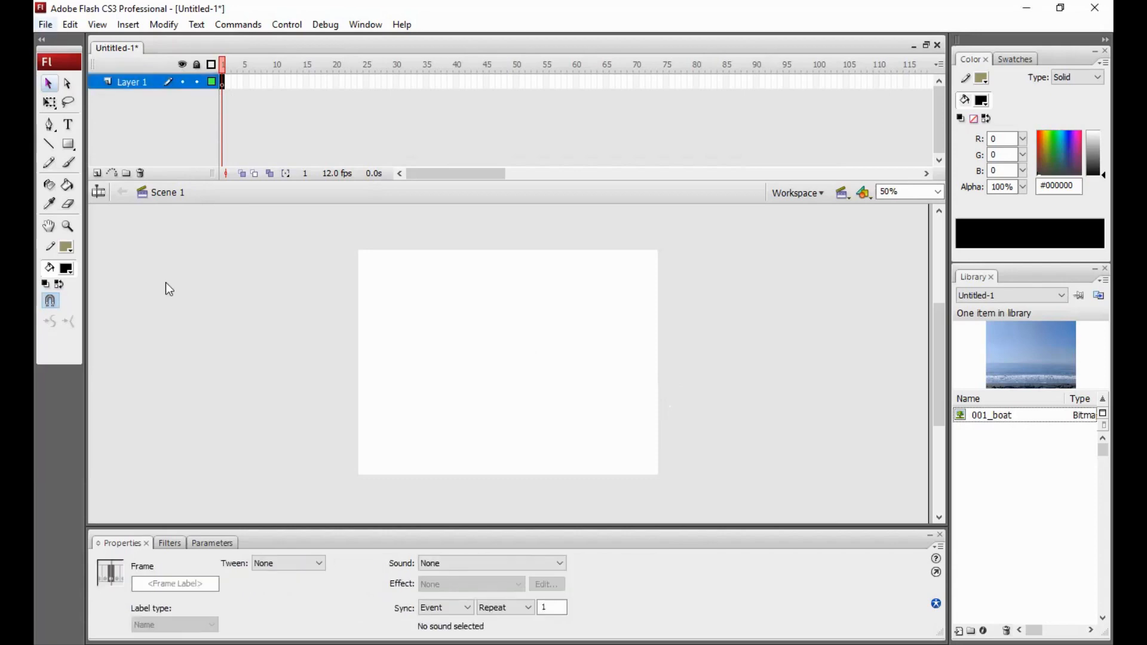
Import 001_boat to the stage again without replacing the existing library item.
mouse_move(166, 283)
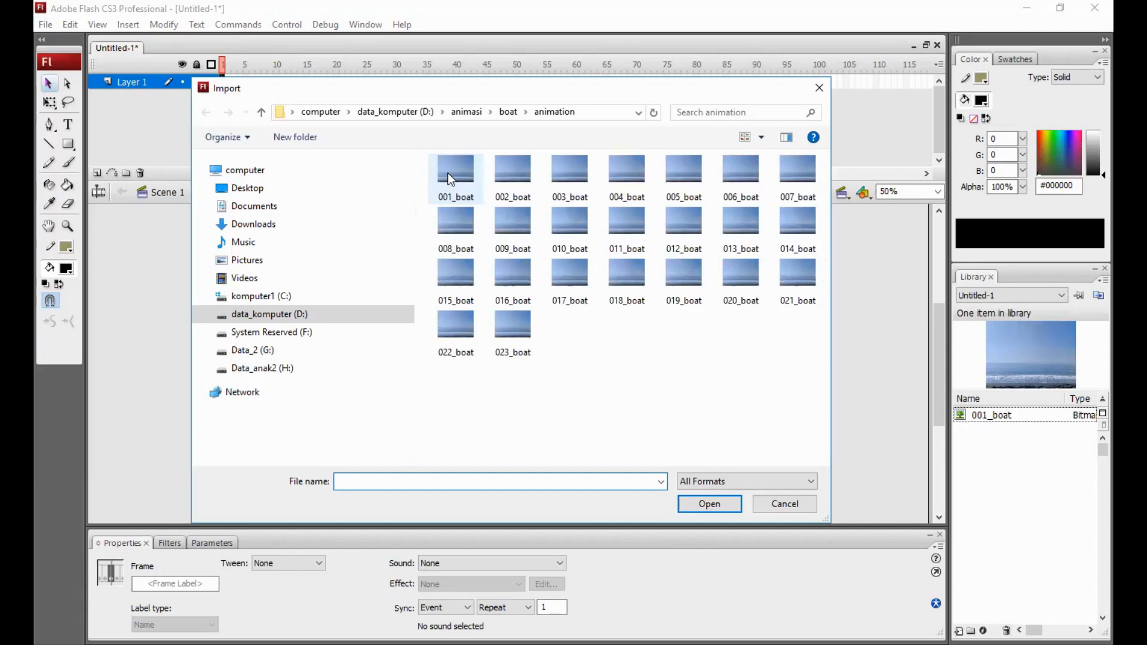
left_click(448, 175)
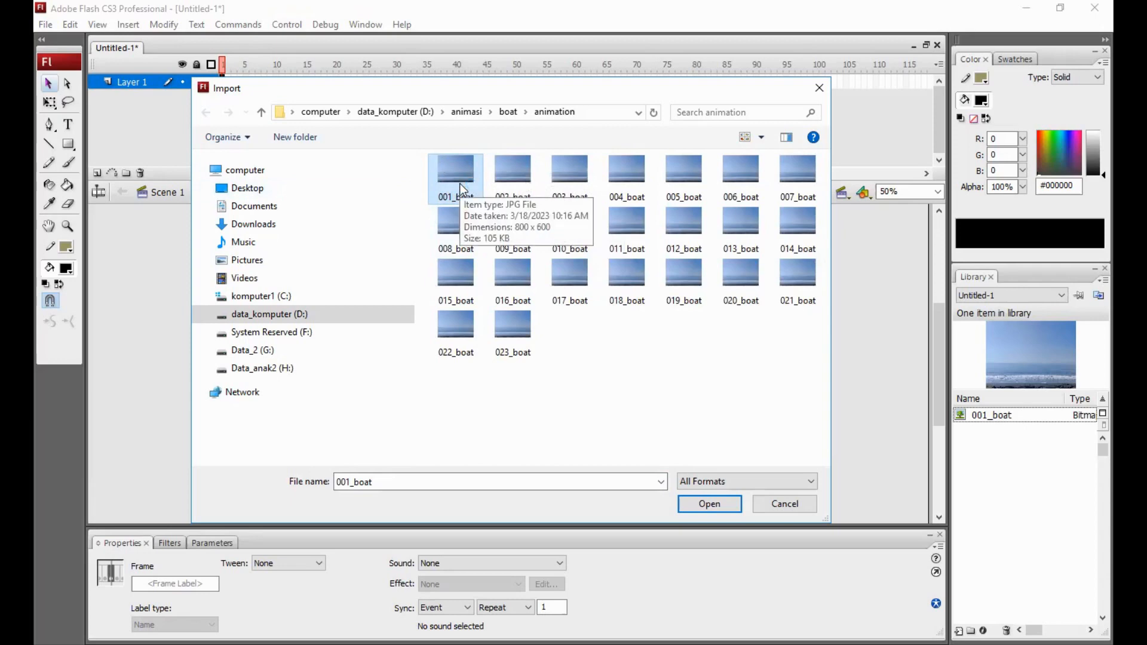
left_click(696, 494)
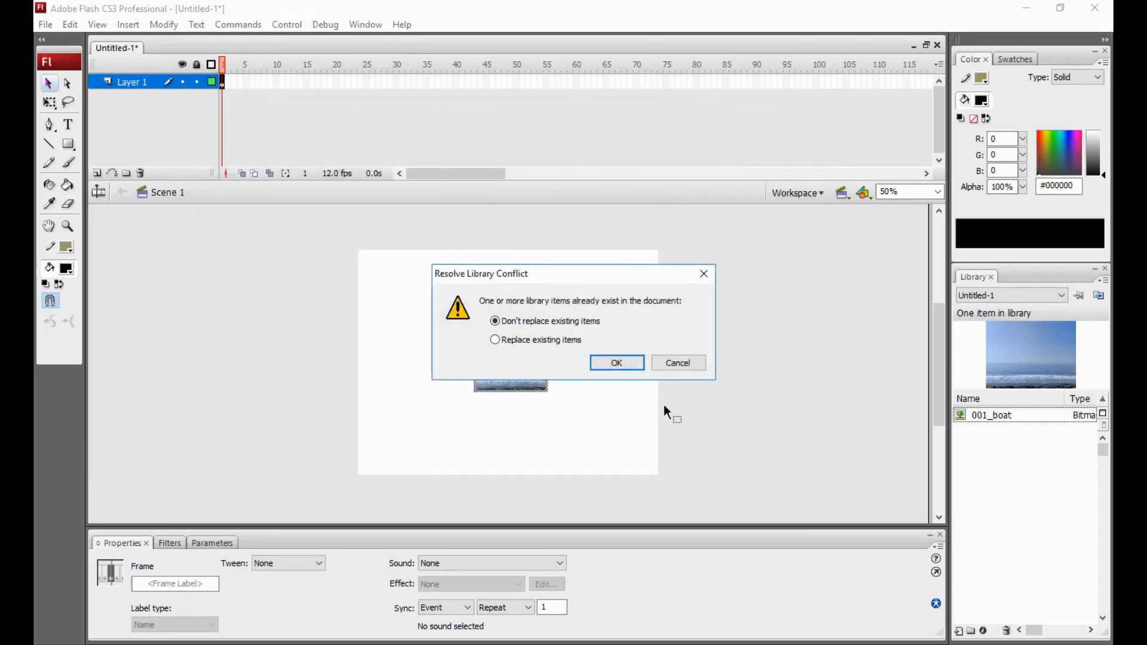
left_click(635, 362)
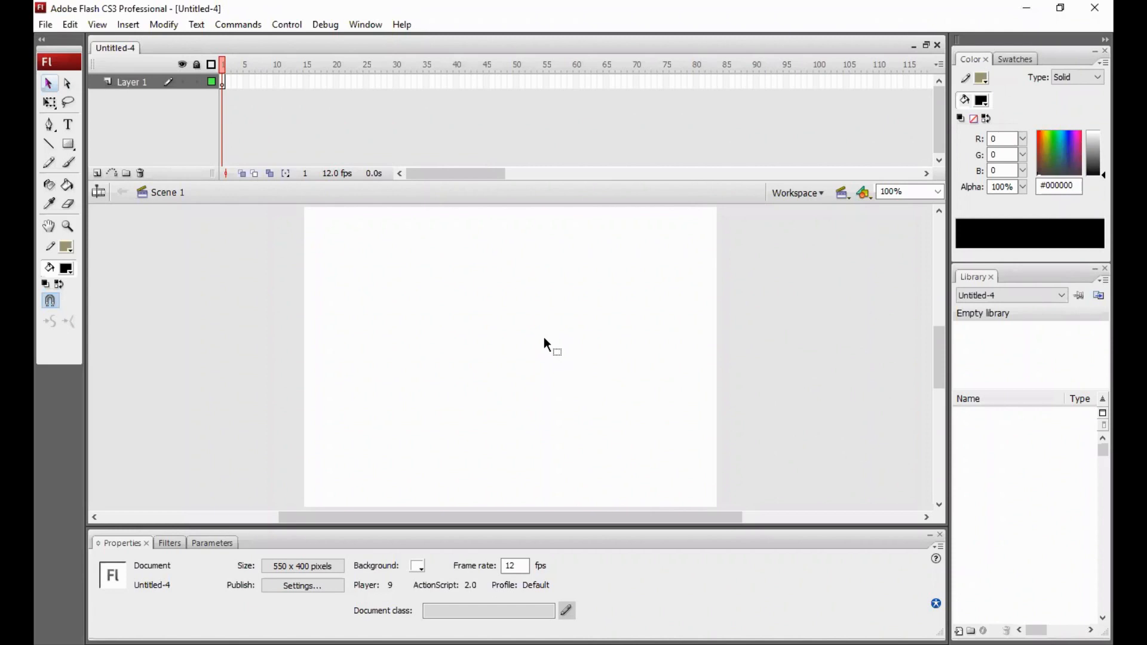
Set the stage dimensions of the new document Untitled-4 to 800 x 600 pixels.
left_click(303, 566)
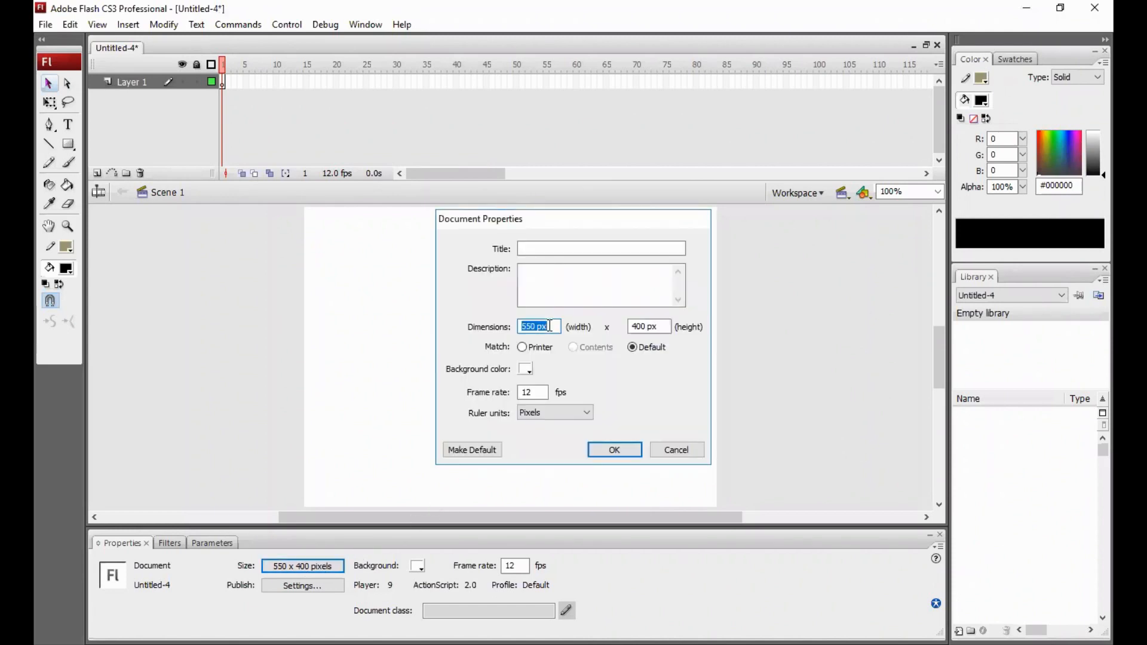
type("800")
key("Tab")
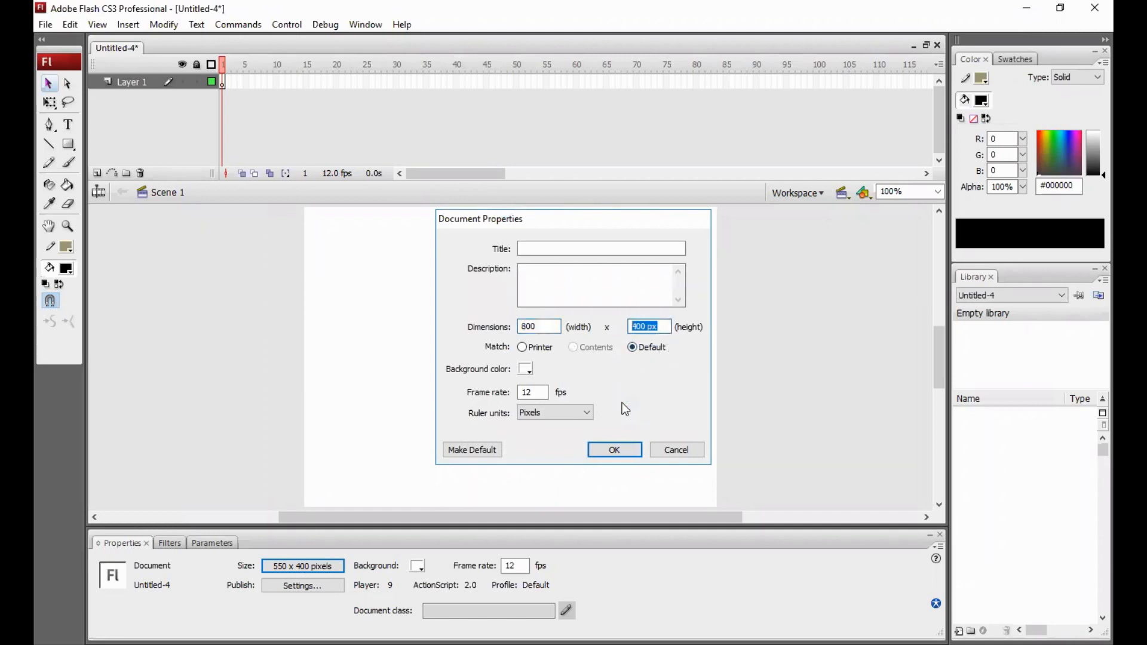
type("600")
left_click(627, 454)
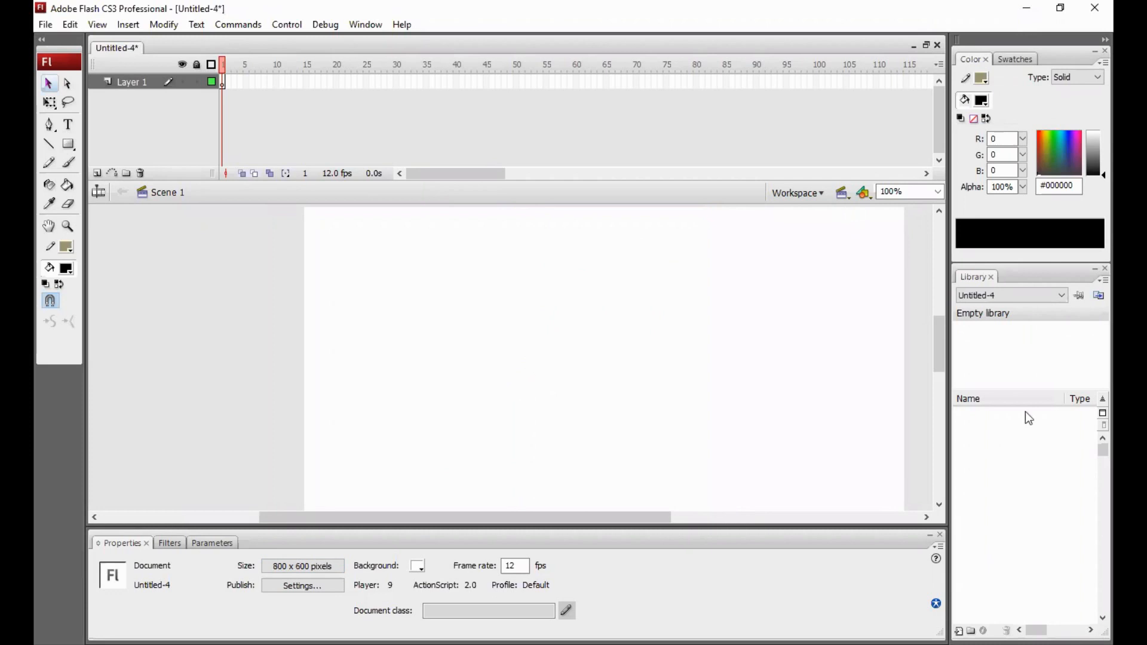
key("ctrl+minus")
left_click_drag(944, 326, 941, 338)
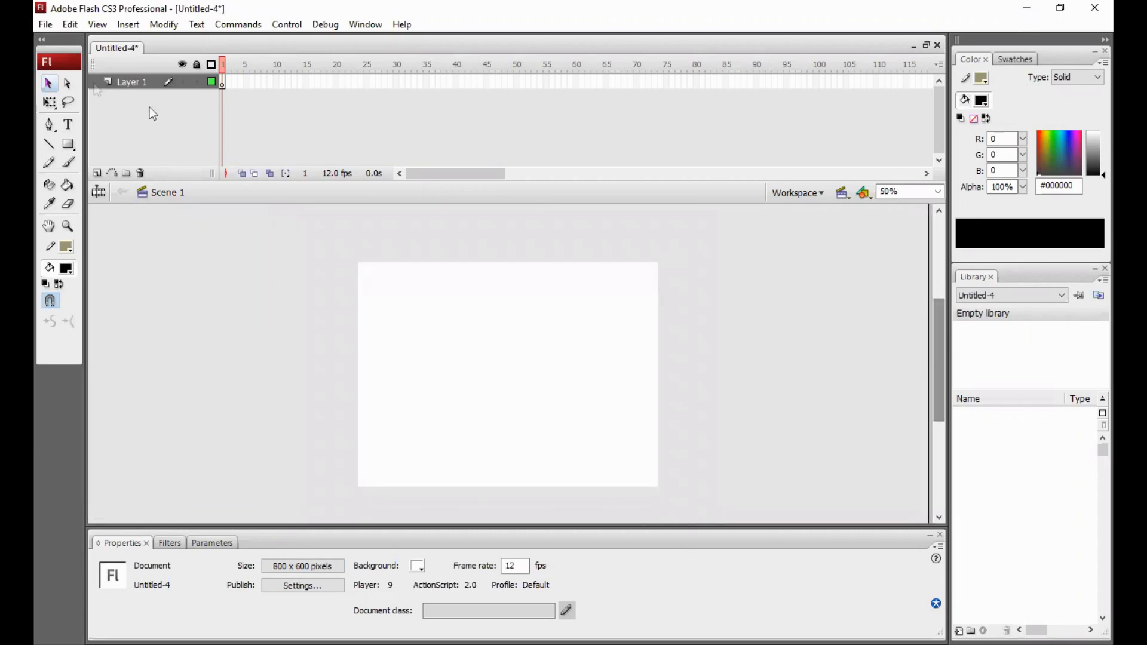
Import boat_001 from the animation folder to the stage together with all the images in its numbered sequence.
left_click(44, 26)
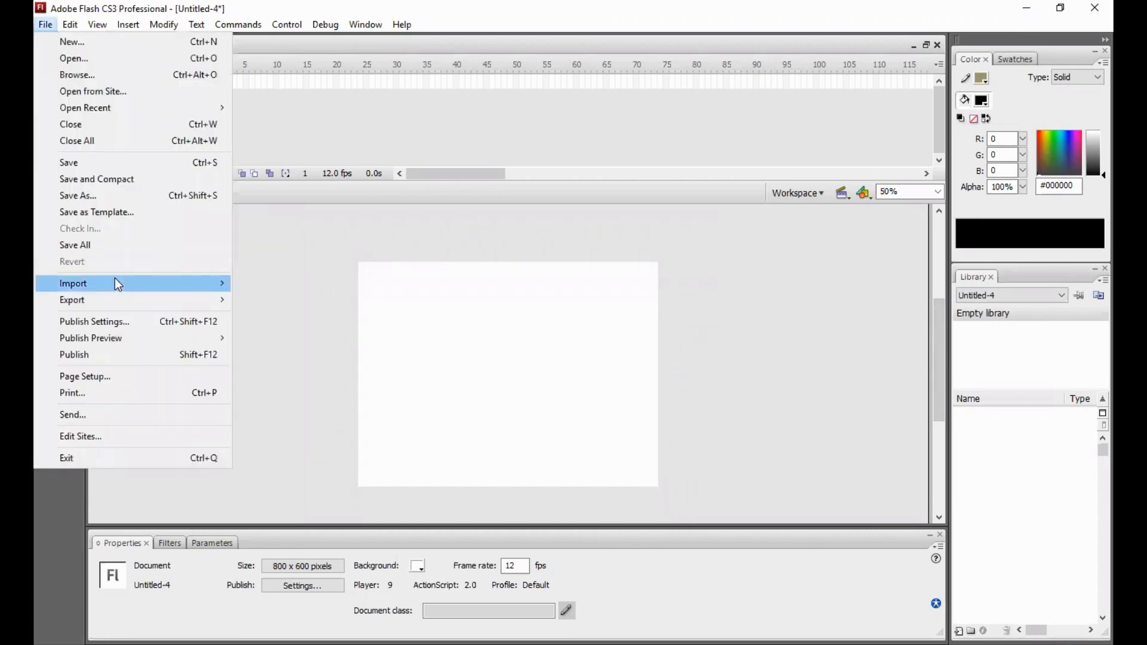
mouse_move(114, 280)
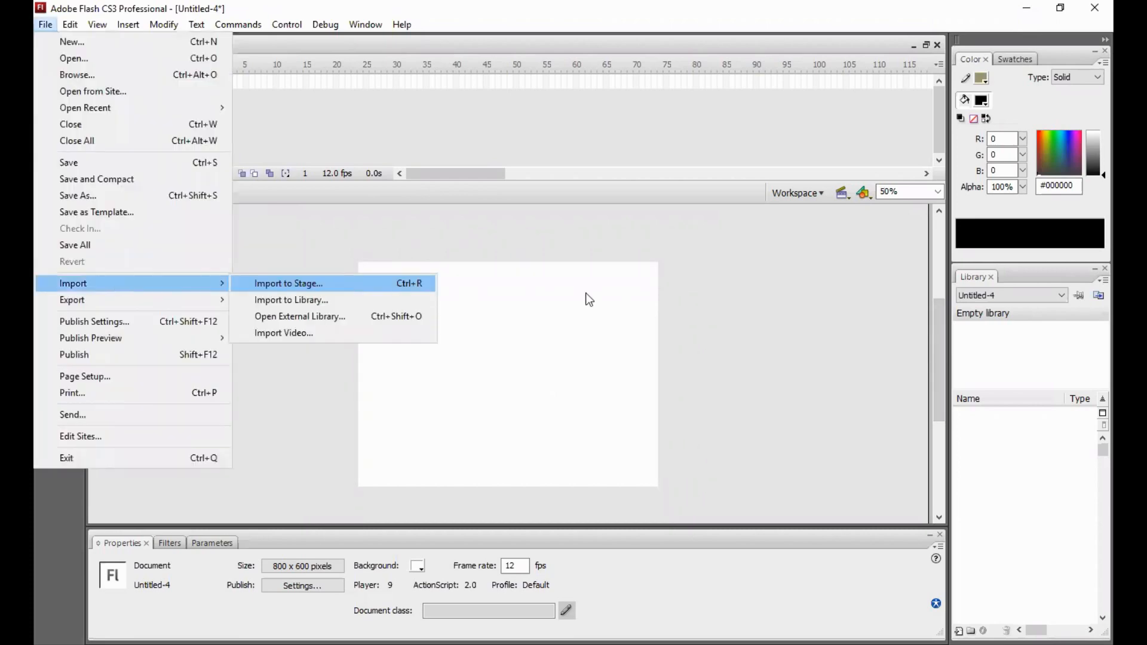
key("Return")
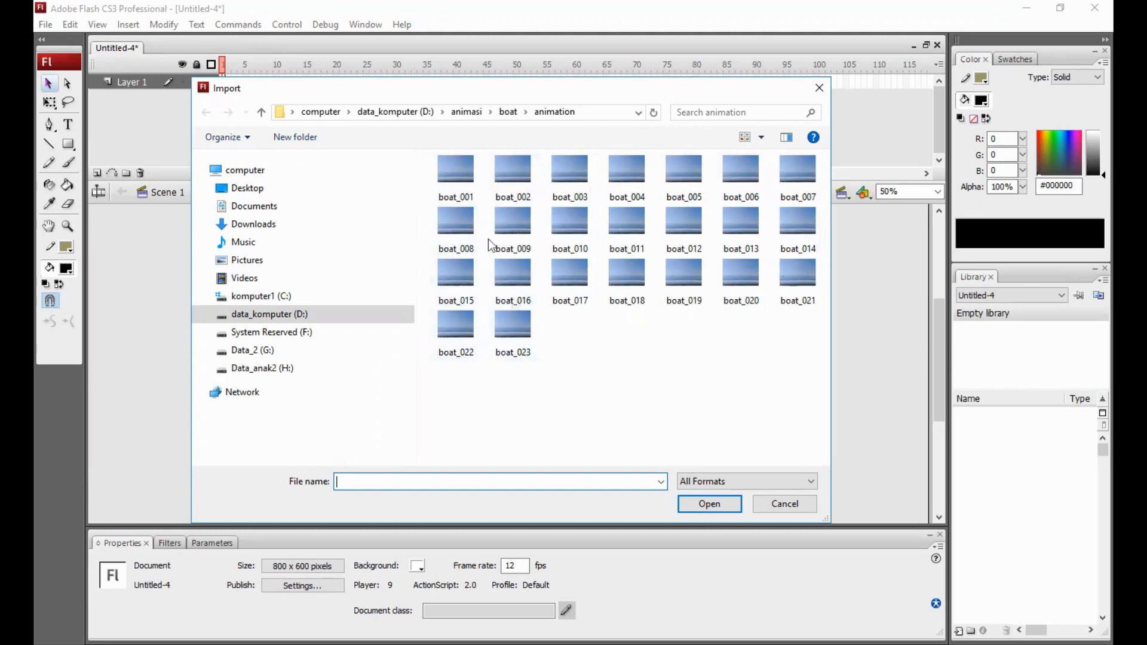
left_click(454, 169)
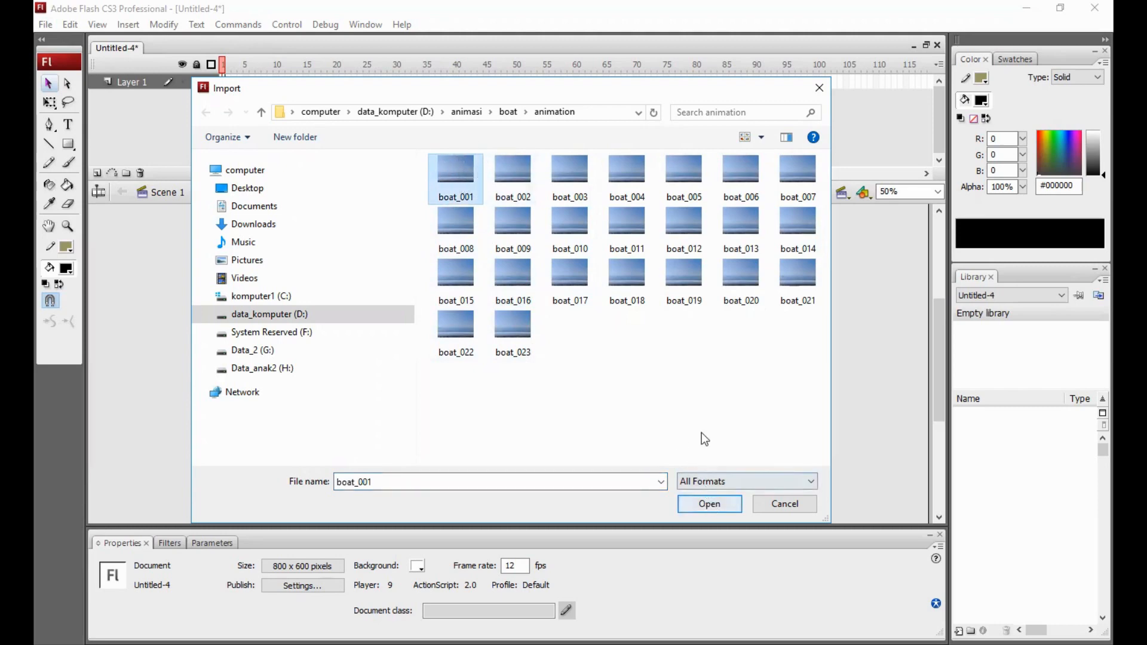
key("Return")
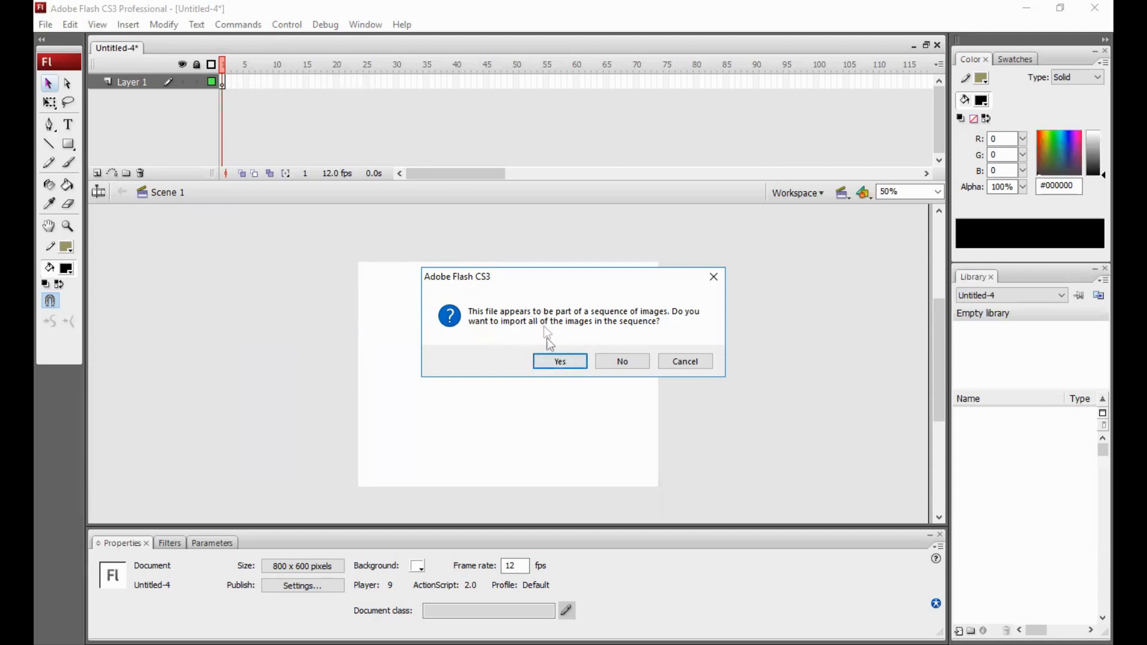
left_click(549, 361)
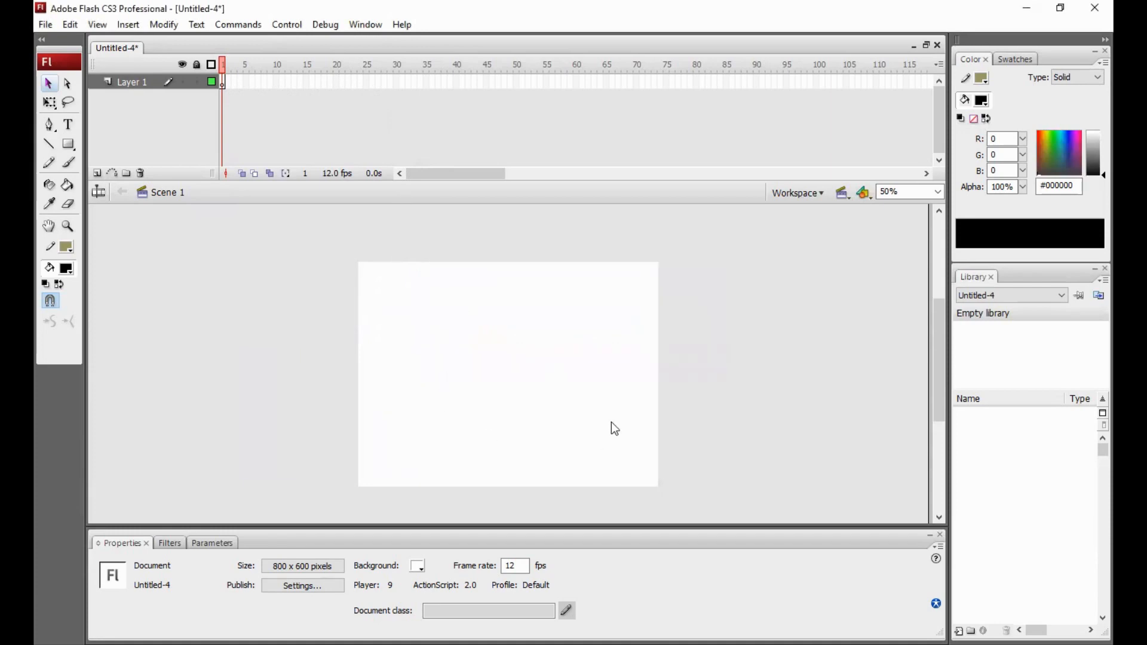
Examine individual keyframes of the imported sequence up to frame 23 and the image on the stage up close.
left_click(223, 84)
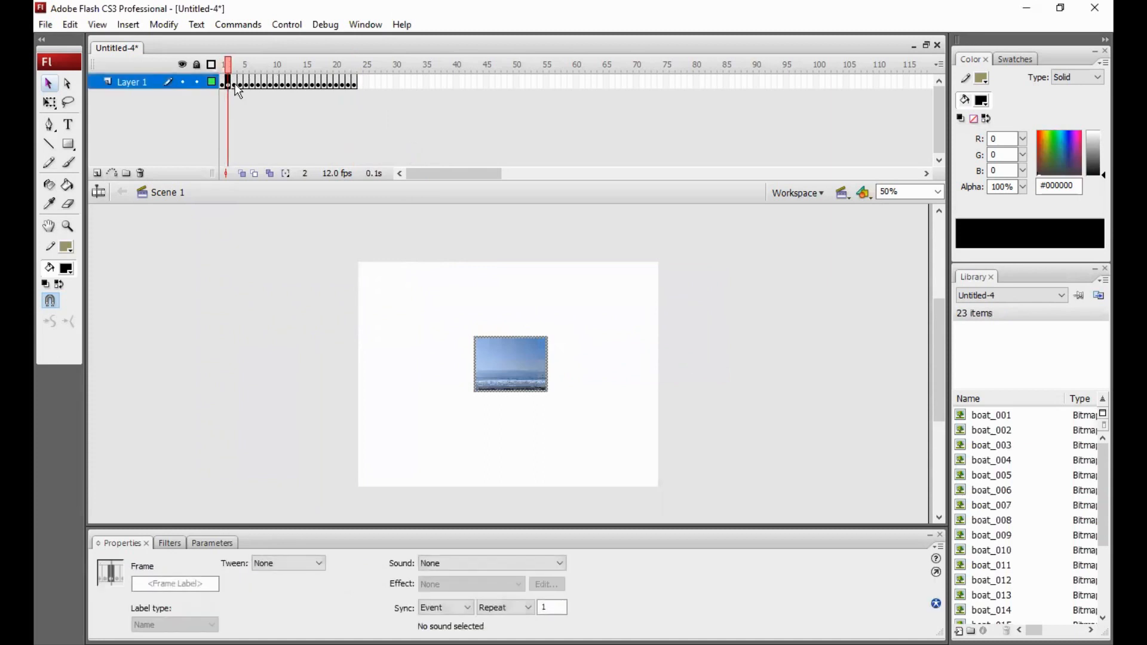
left_click(234, 84)
left_click(241, 83)
left_click(353, 83)
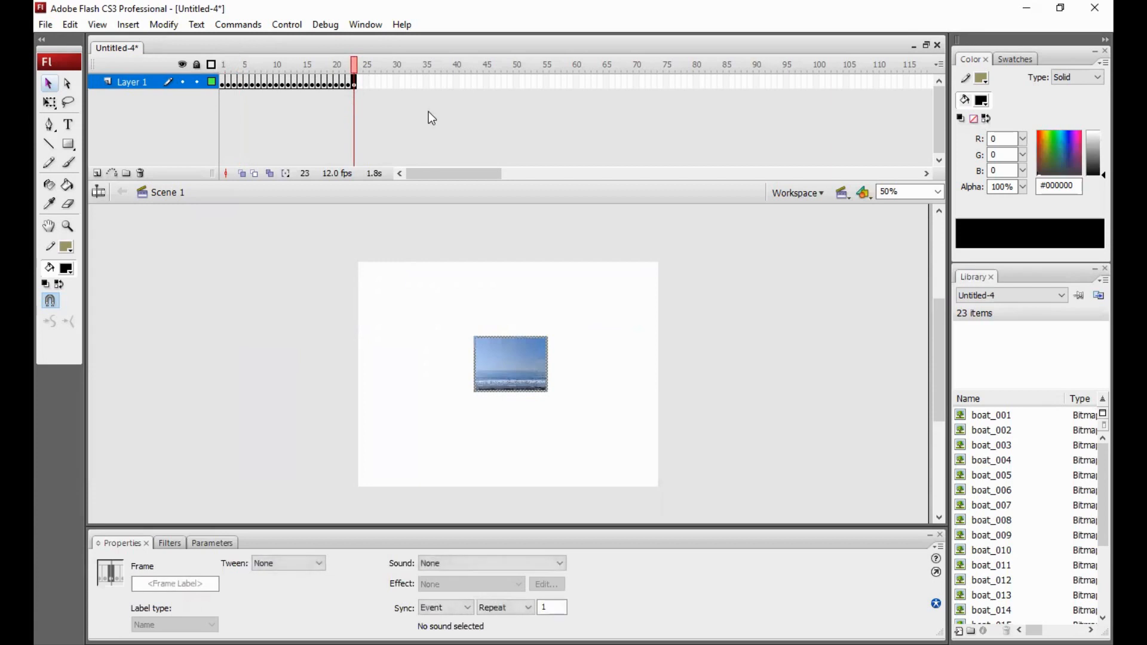
left_click(632, 347)
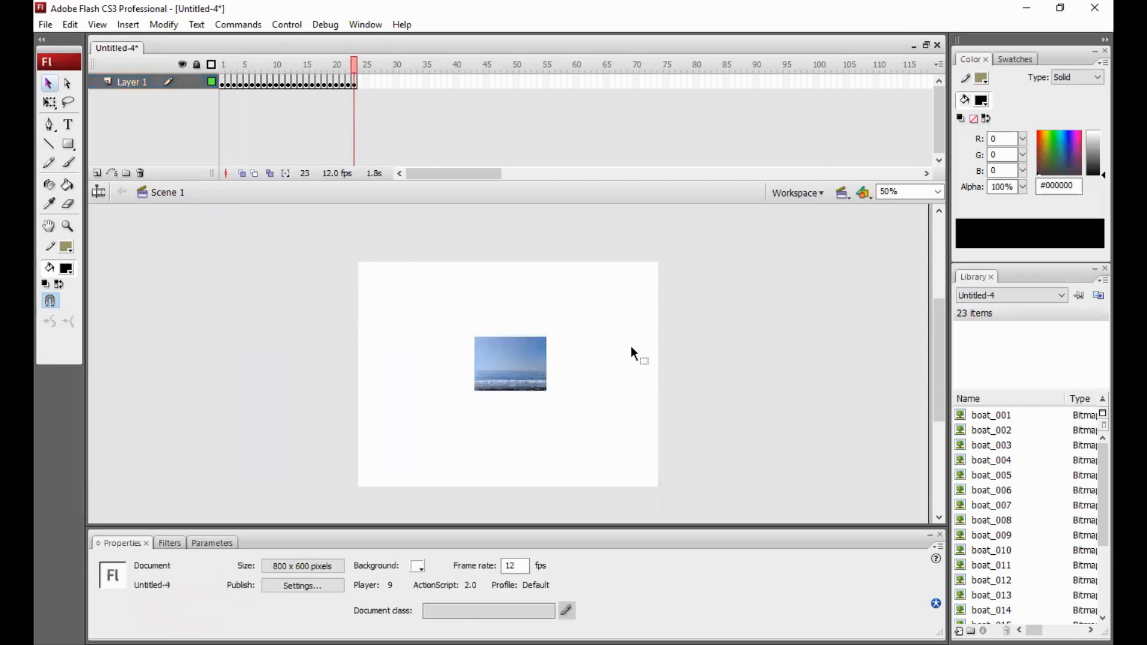
left_click(67, 225)
left_click_drag(470, 330, 568, 402)
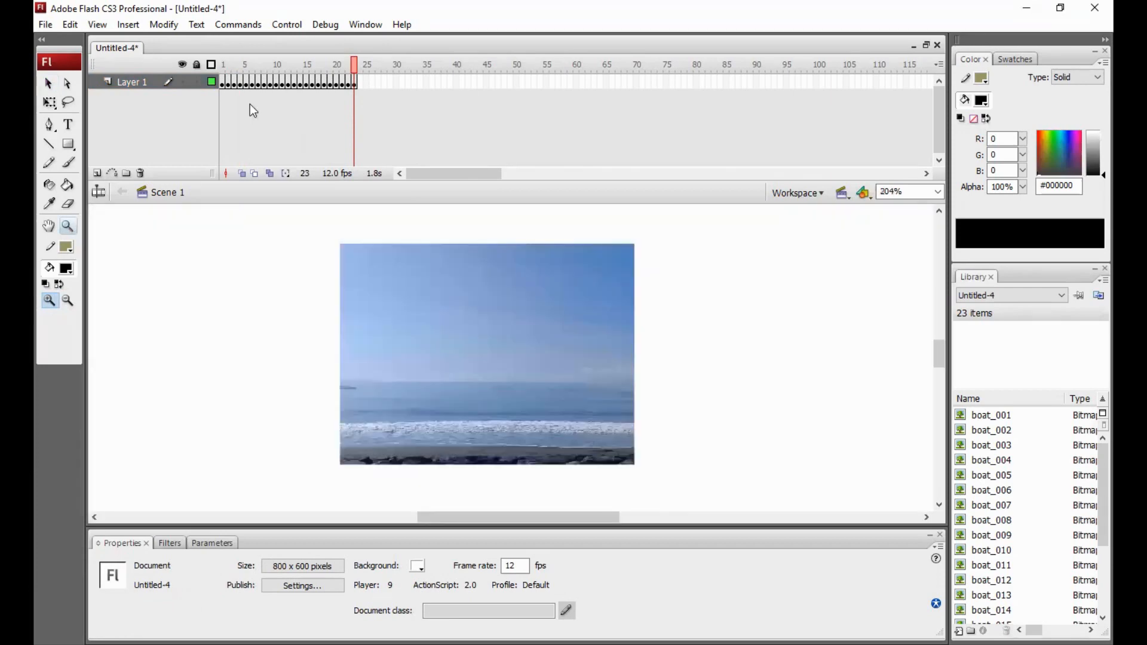
Play the boat animation from frame 1 several times, and preview it once as a test movie.
left_click(223, 82)
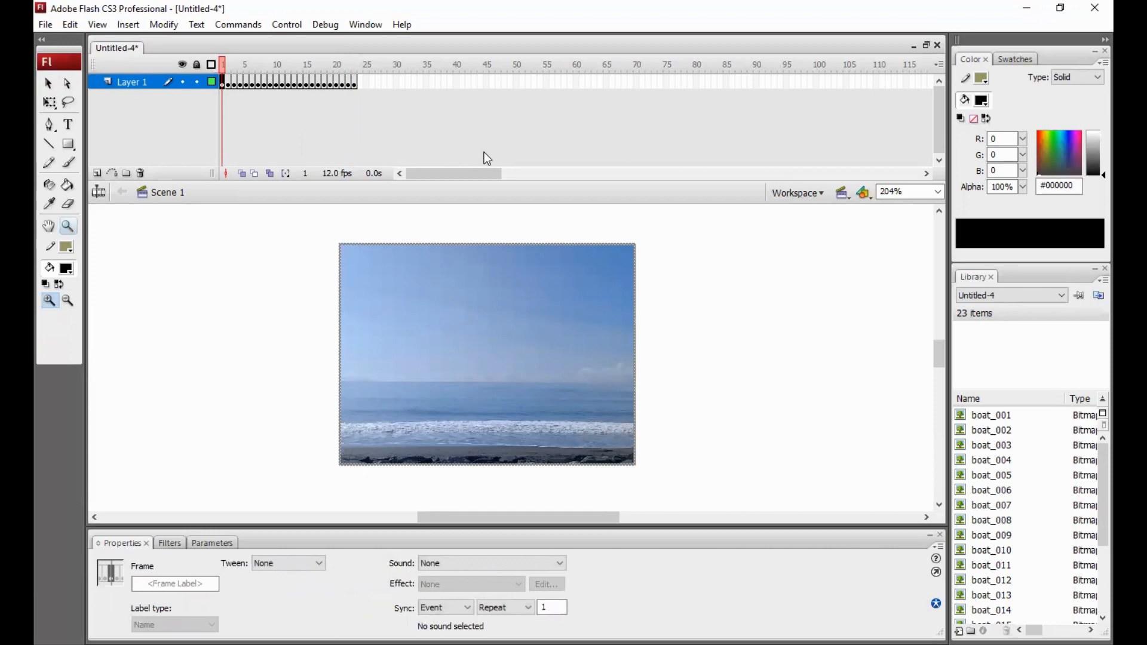
key("Return")
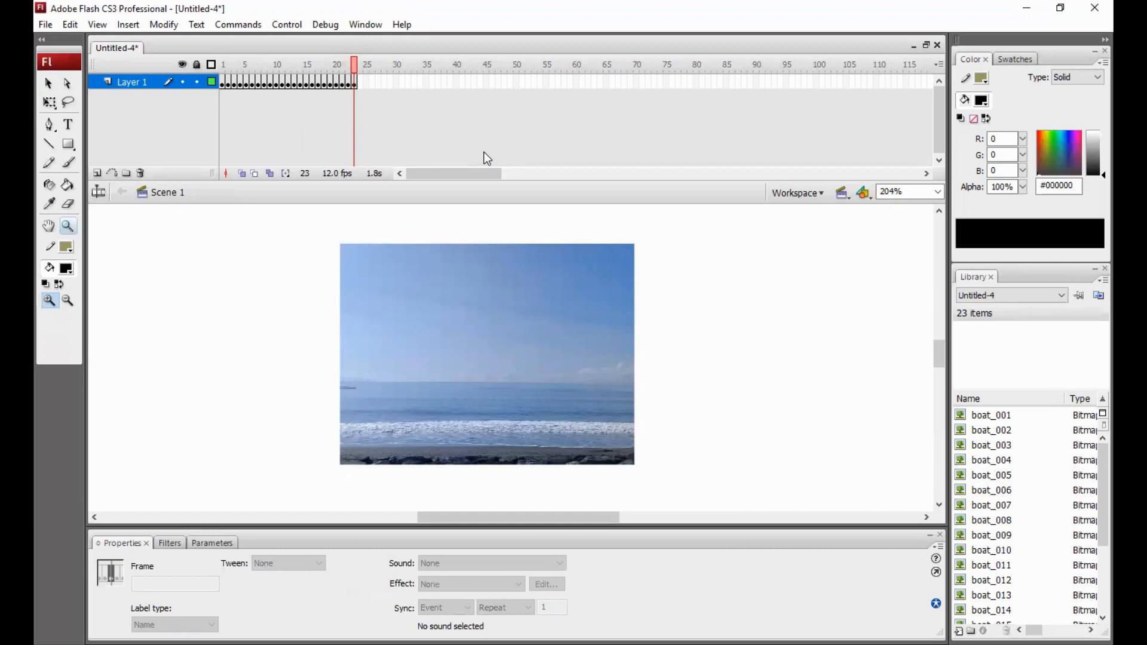
key("Return")
key("Return")
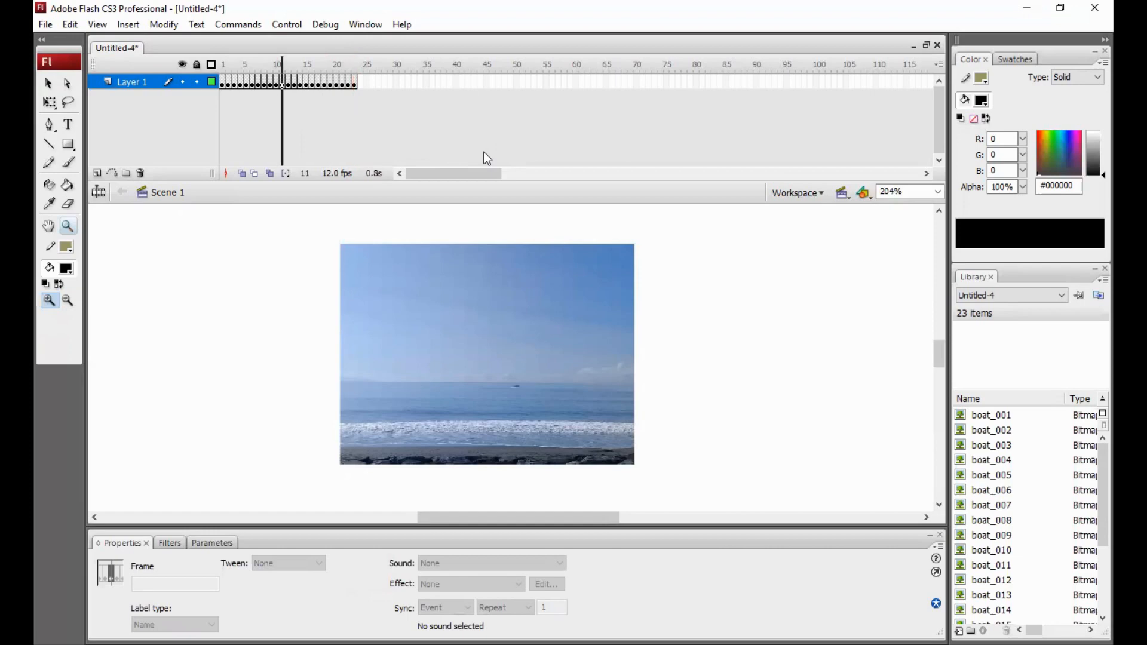
key("Return")
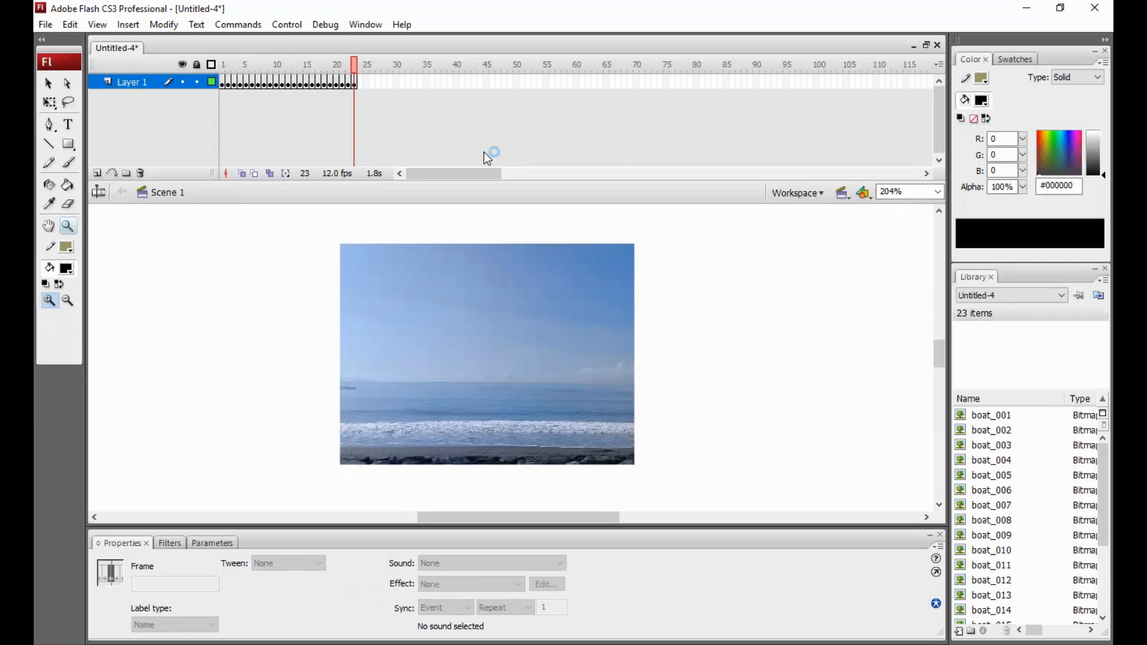
key("Return")
key("ctrl+Return")
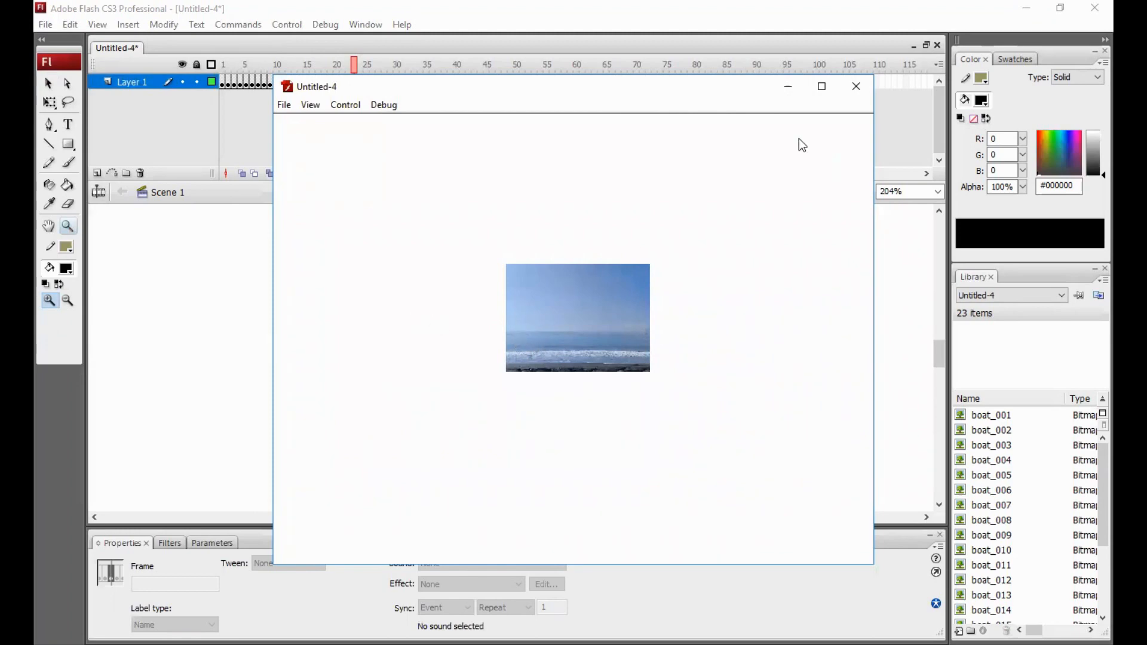
left_click(856, 88)
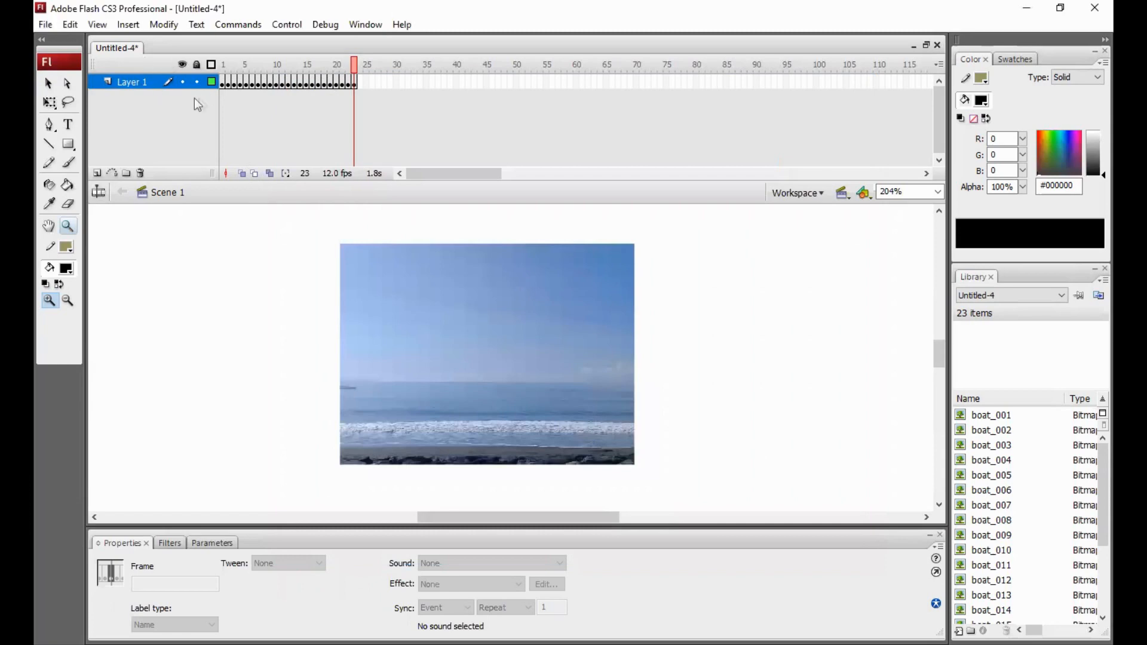
Clear the images from frames 2 to 23 of Layer 1 and remove those frames from the timeline.
left_click(227, 85)
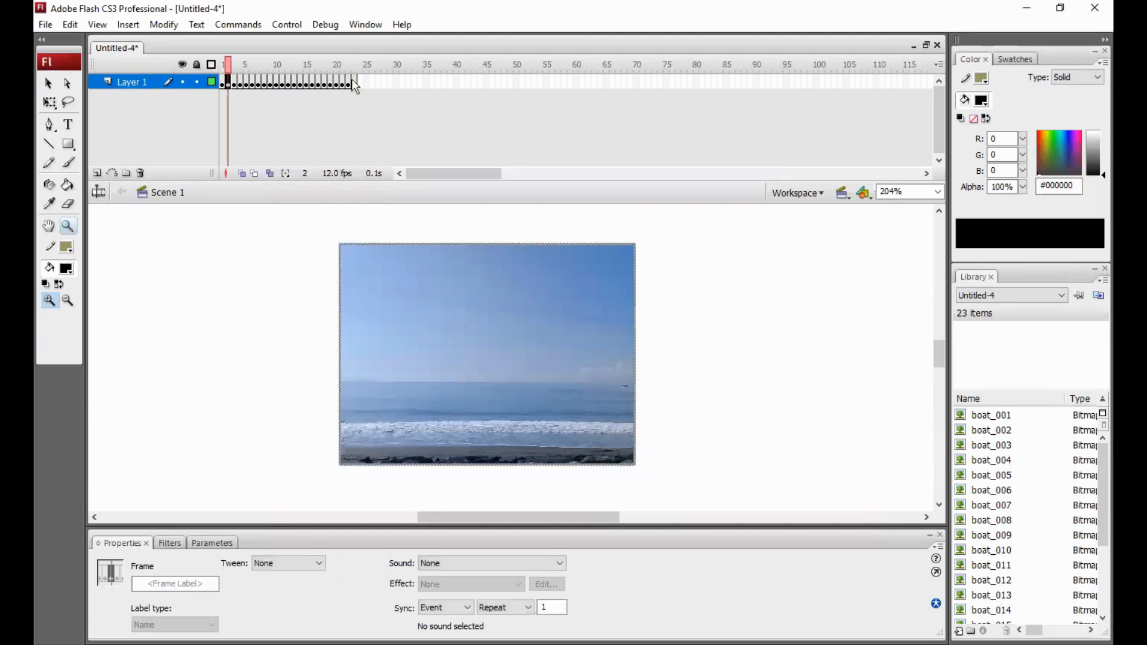
left_click(354, 83, "shift")
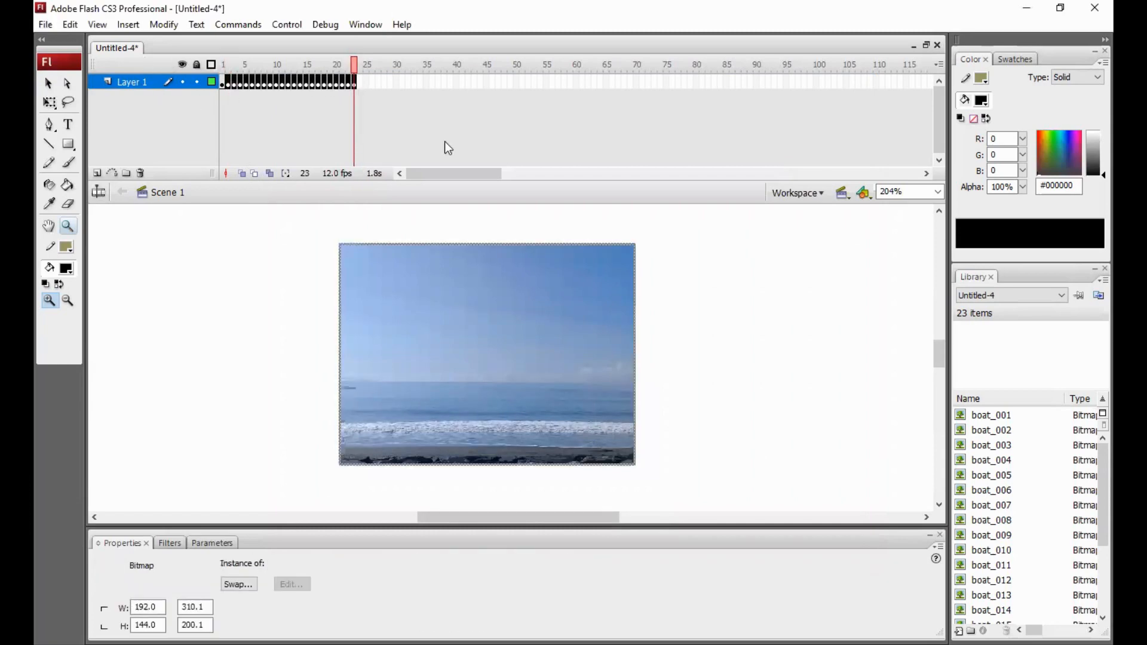
key("Delete")
left_click_drag(228, 84, 352, 81)
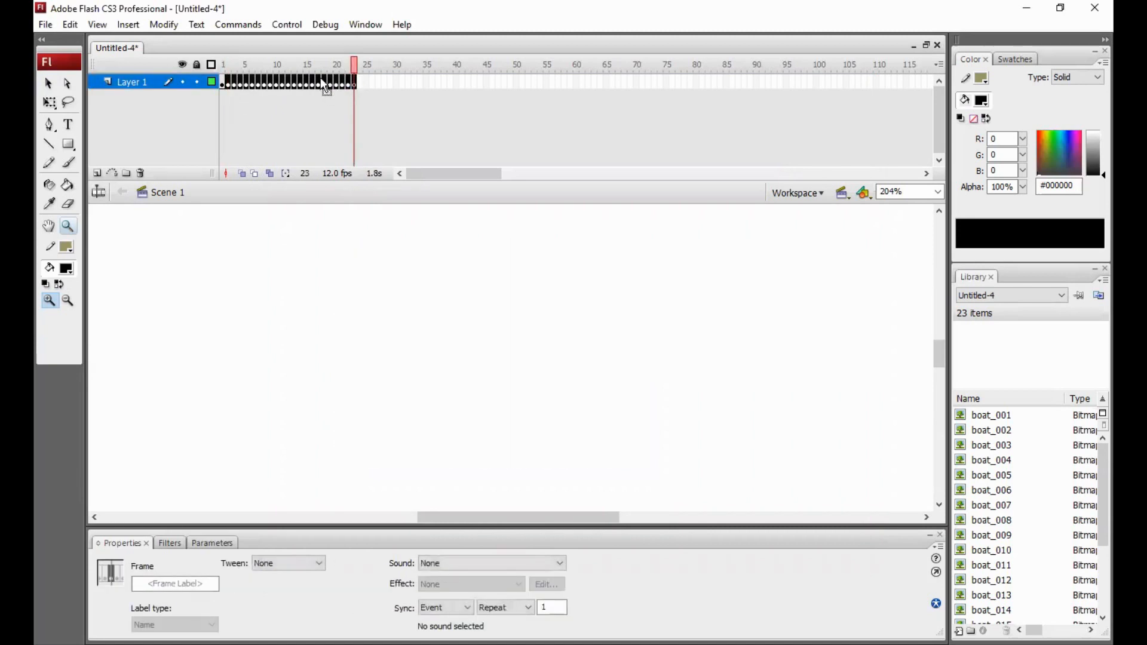
right_click(323, 82)
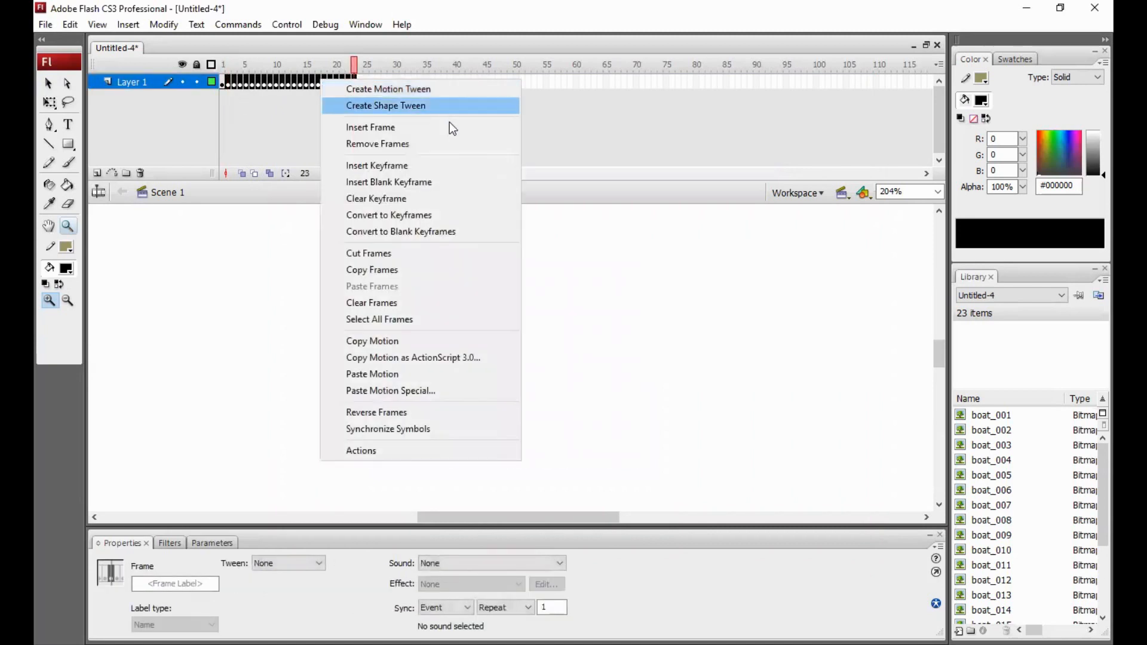
left_click(429, 145)
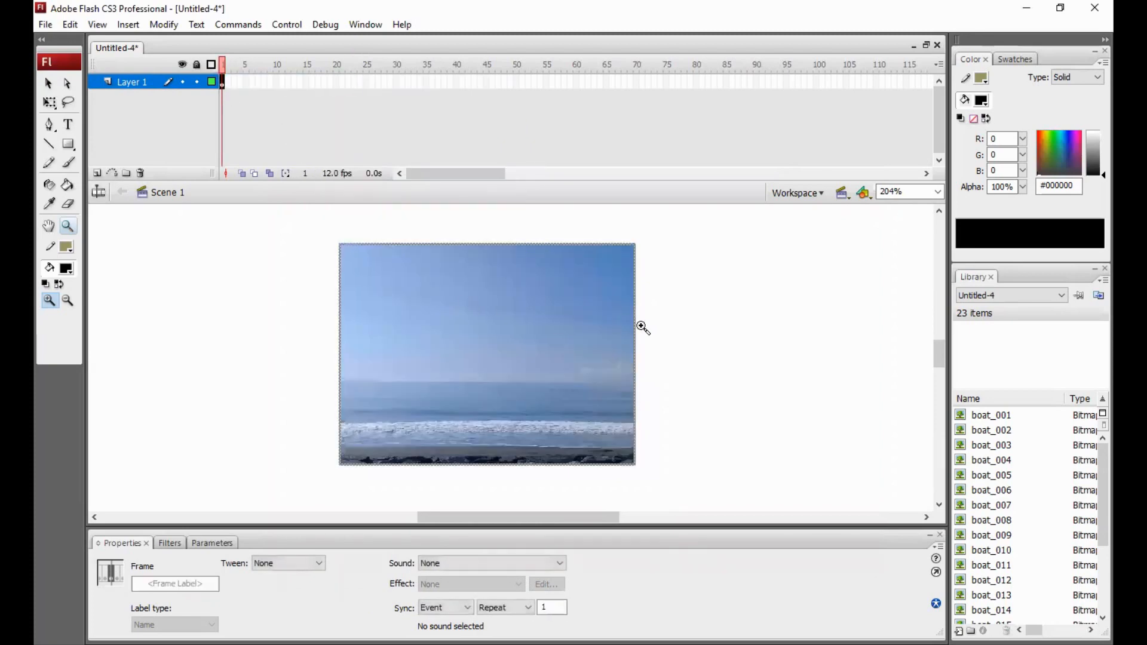
Delete the remaining boat_001 bitmap from the stage on frame 1.
key("v")
left_click(436, 270)
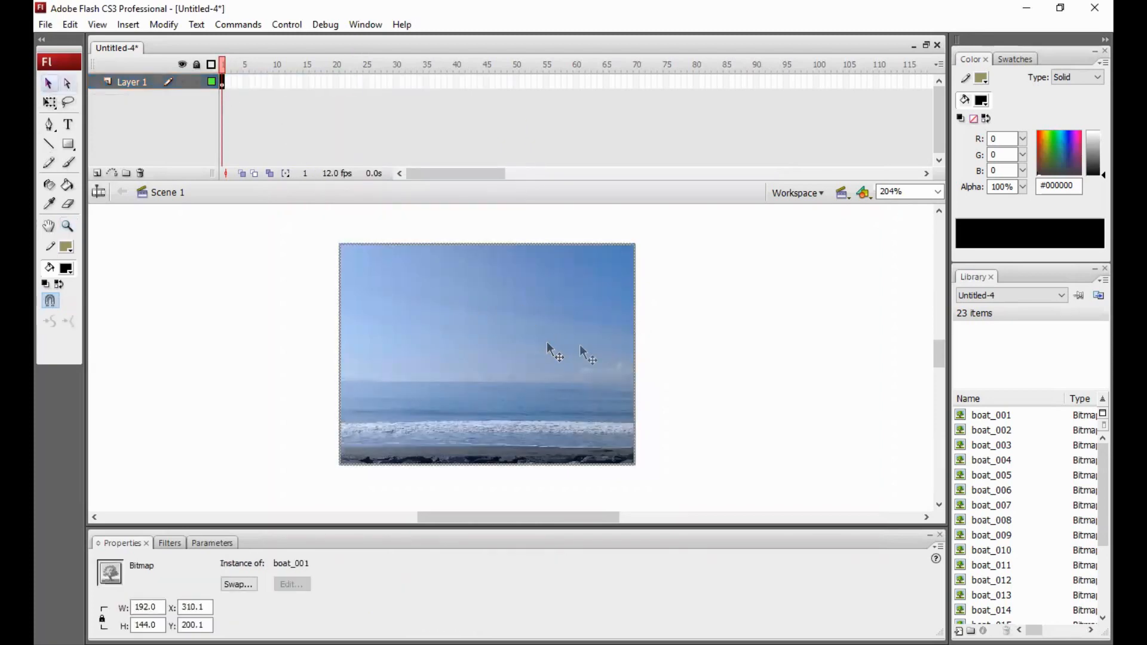
left_click(710, 357)
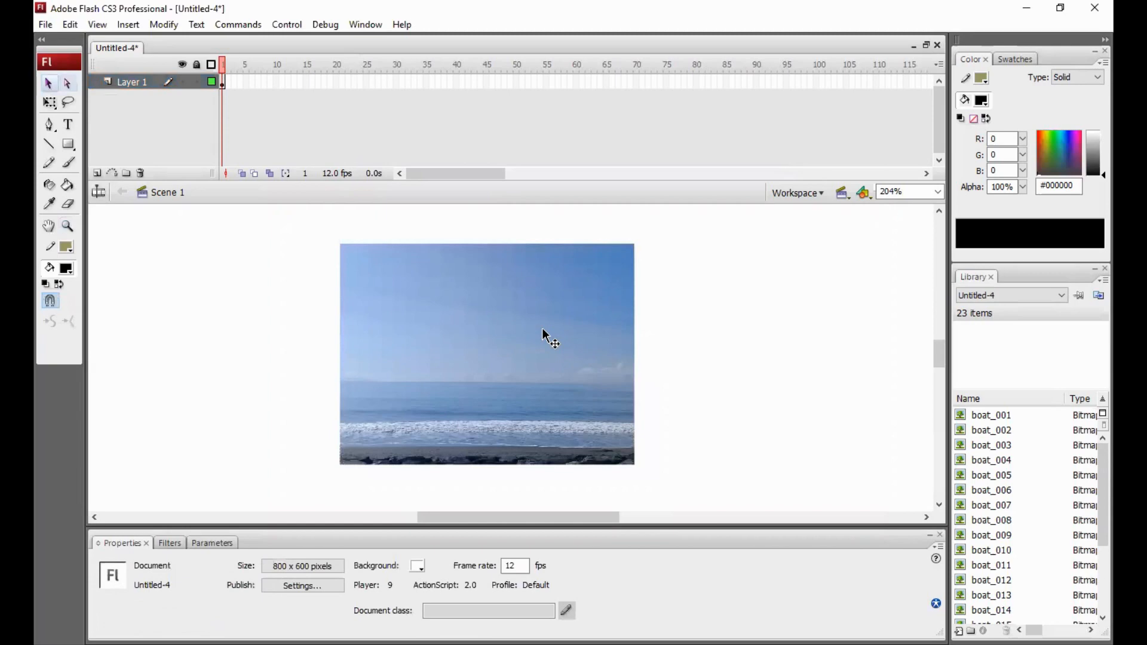
left_click(543, 328)
key("Delete")
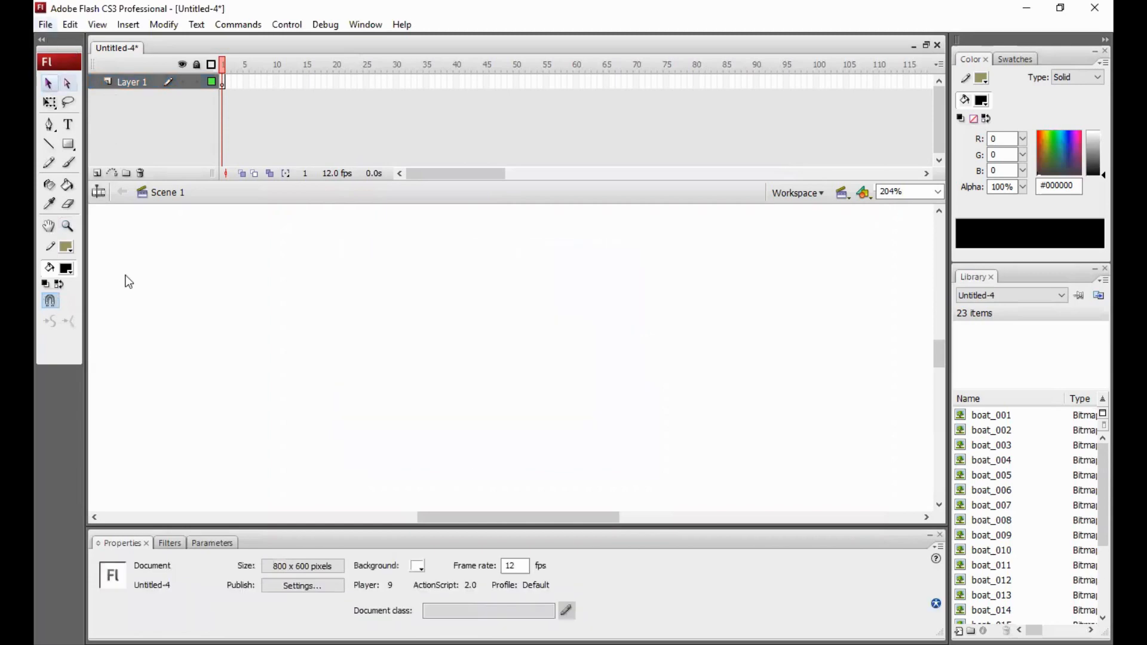
Import the image back from the folder youtube_2023/003_others/009_boat on drive G: to the stage.
left_click(45, 24)
mouse_move(126, 281)
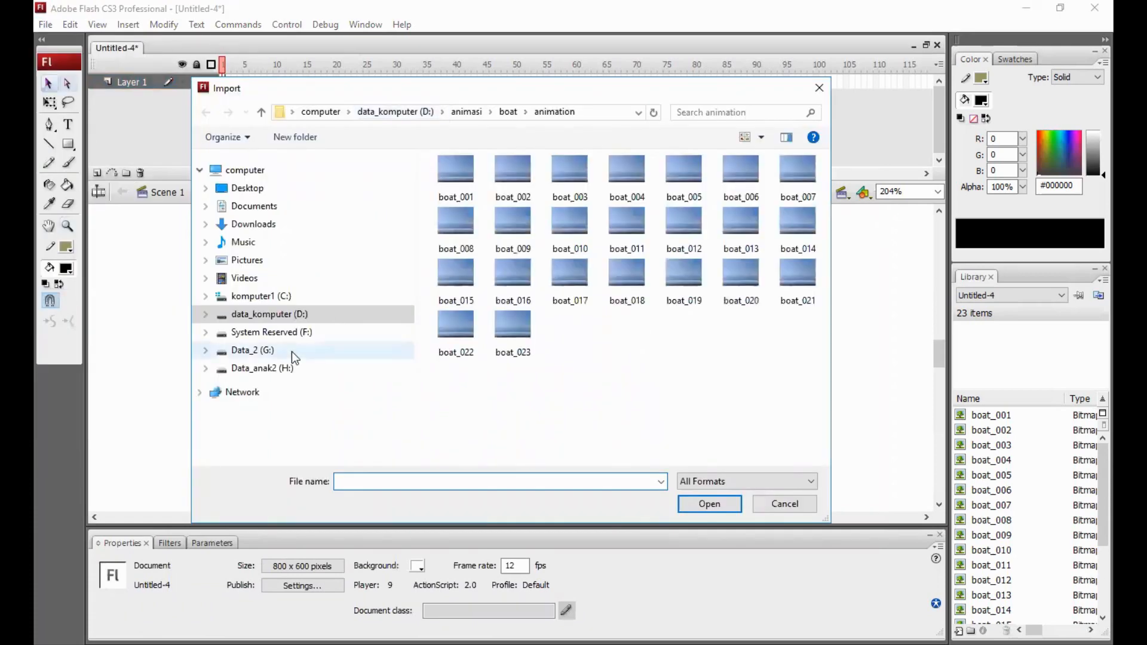
scroll(575, 379, "down", 15)
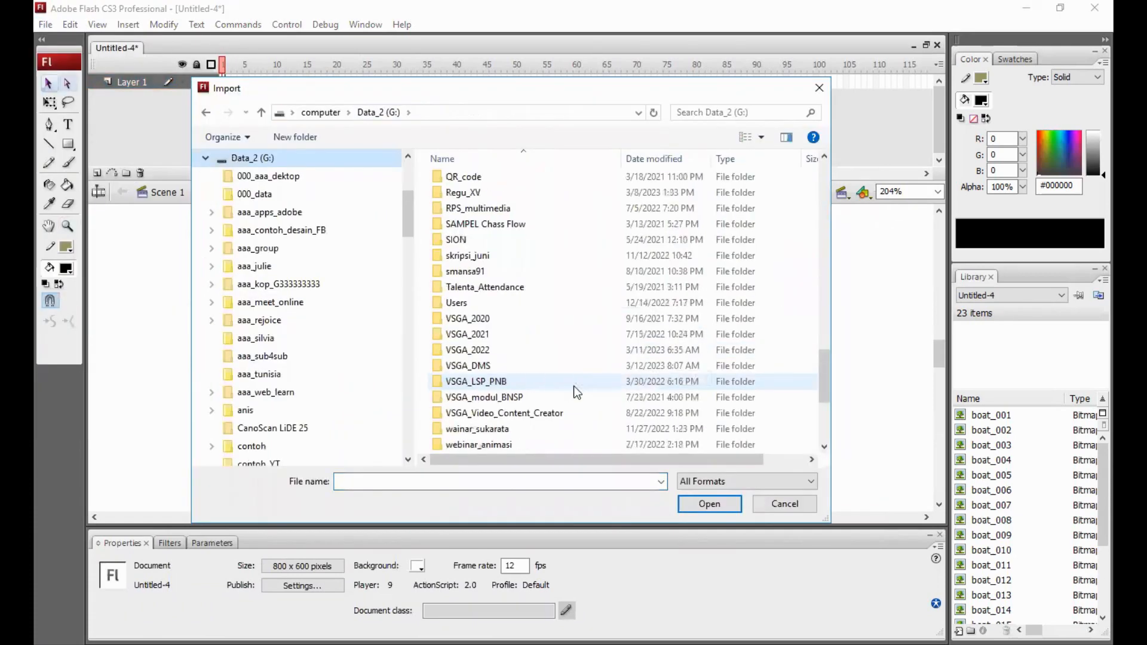
scroll(544, 413, "down", 4)
left_click(501, 447)
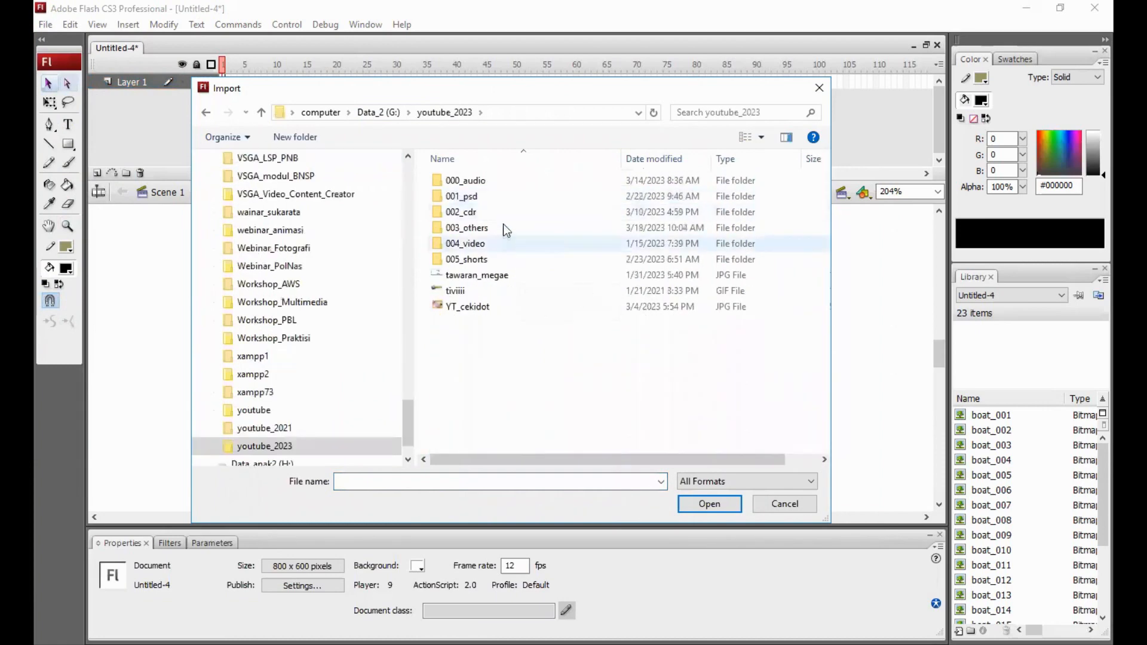
double_click(503, 227)
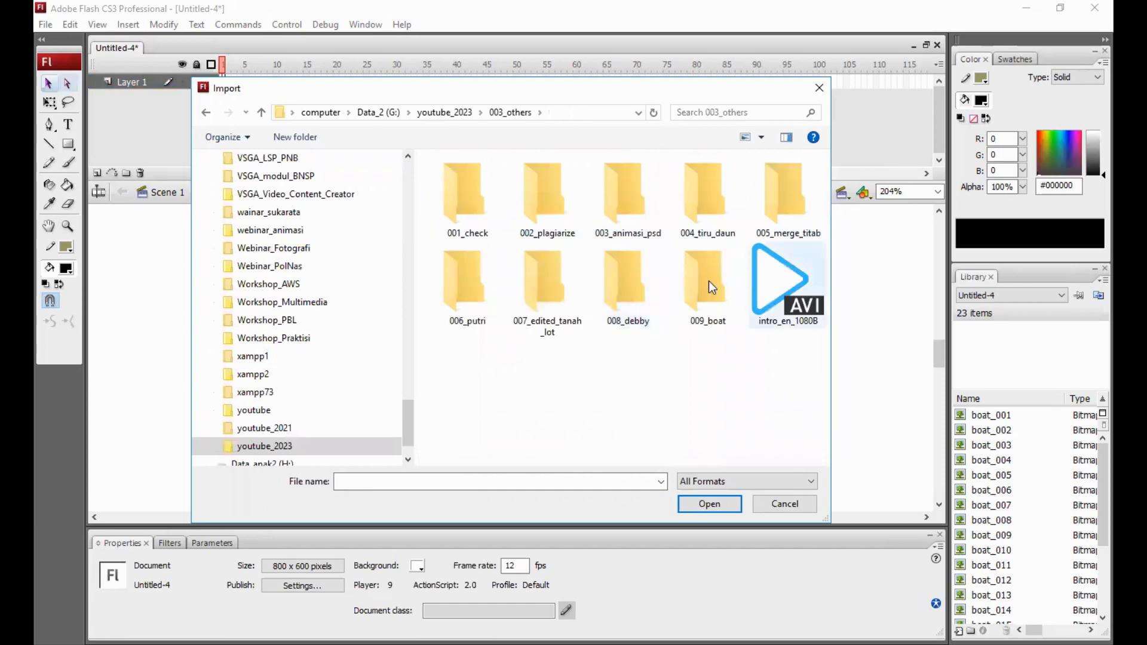
double_click(709, 282)
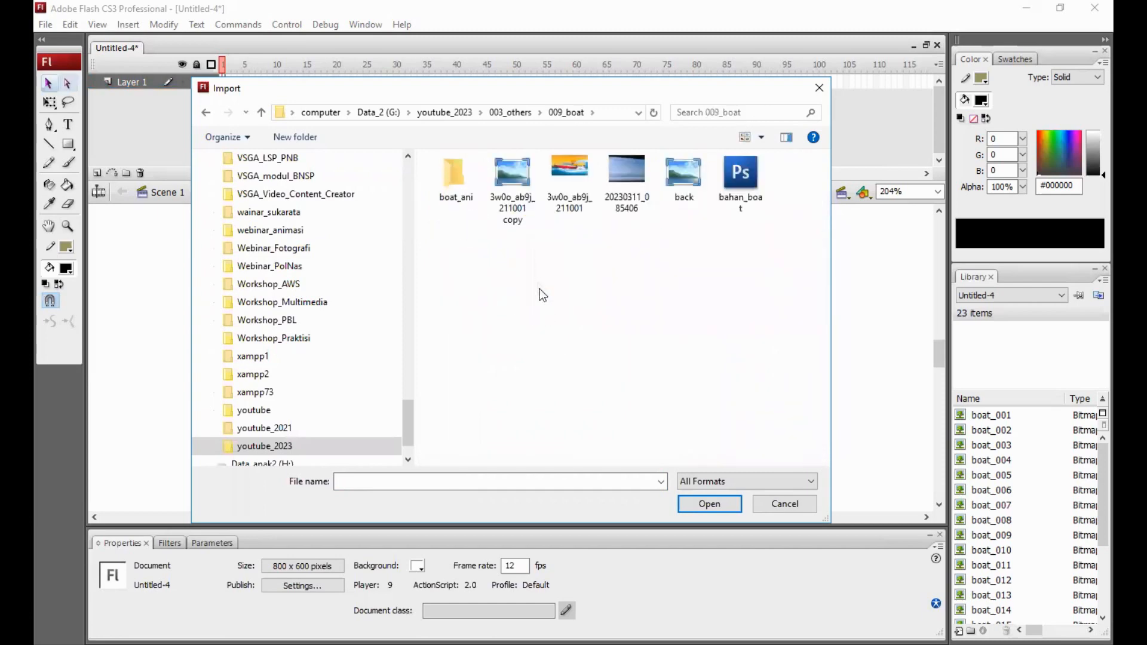
left_click(681, 179)
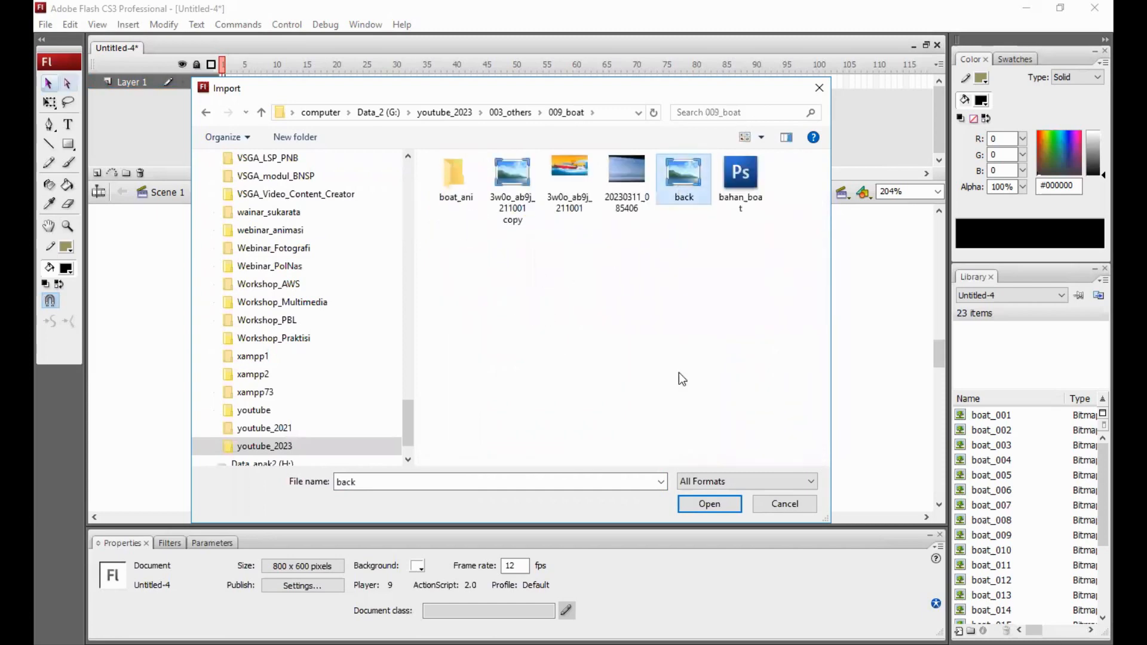
left_click(705, 508)
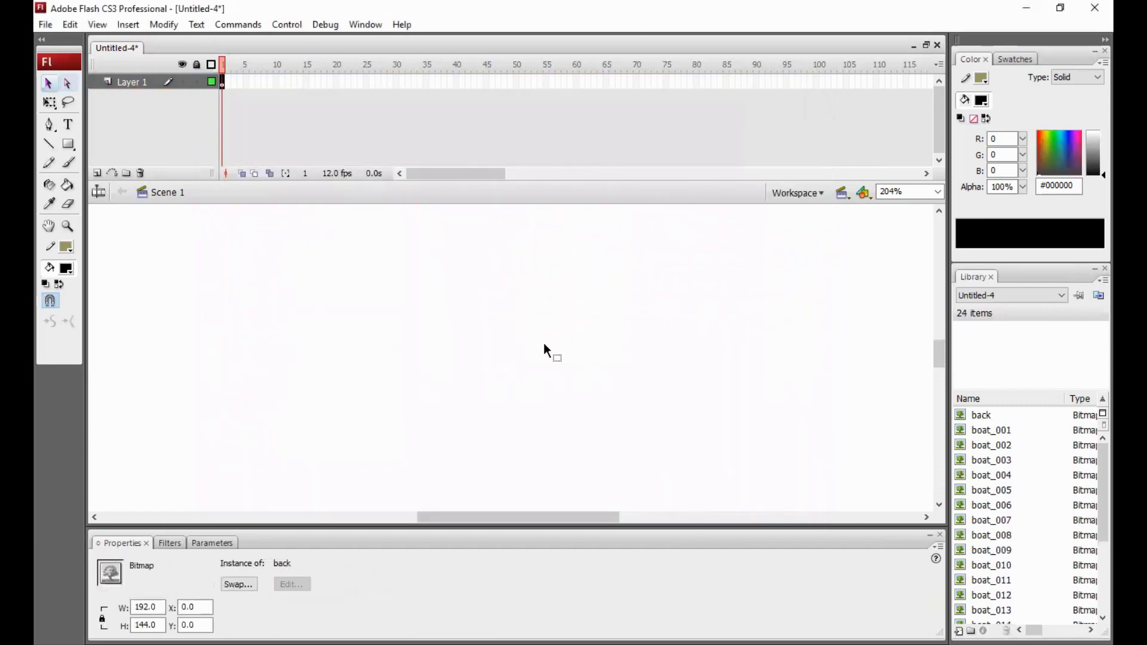
Resize the back image on the stage to 800 x 600 pixels so it fills the whole stage.
left_click(469, 338)
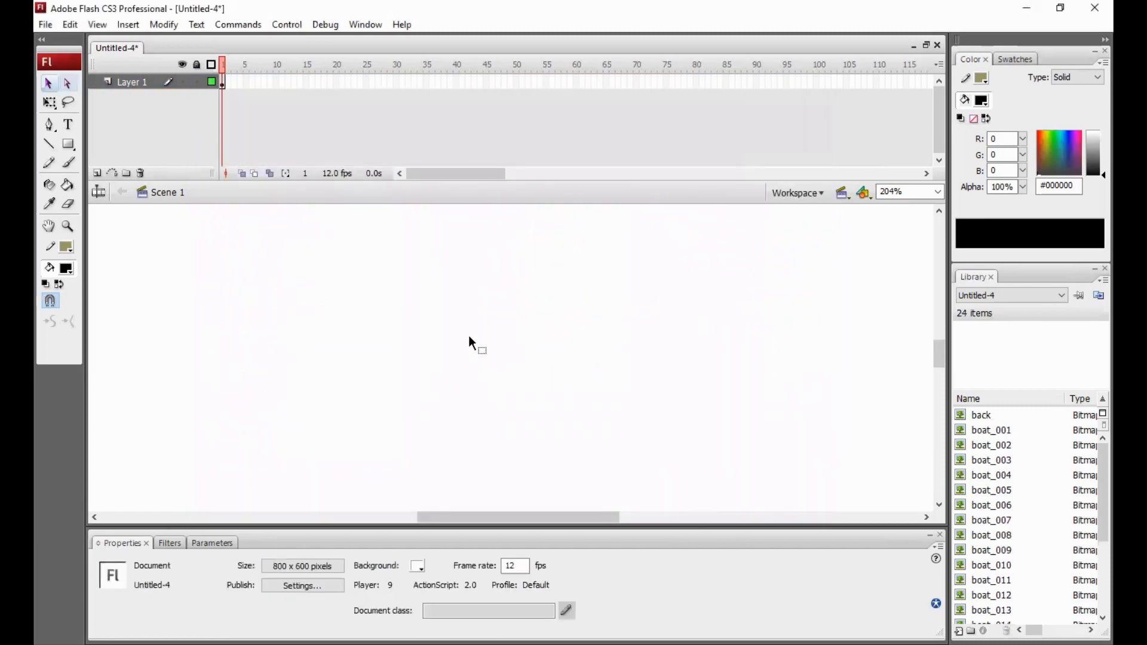
key("ctrl+2")
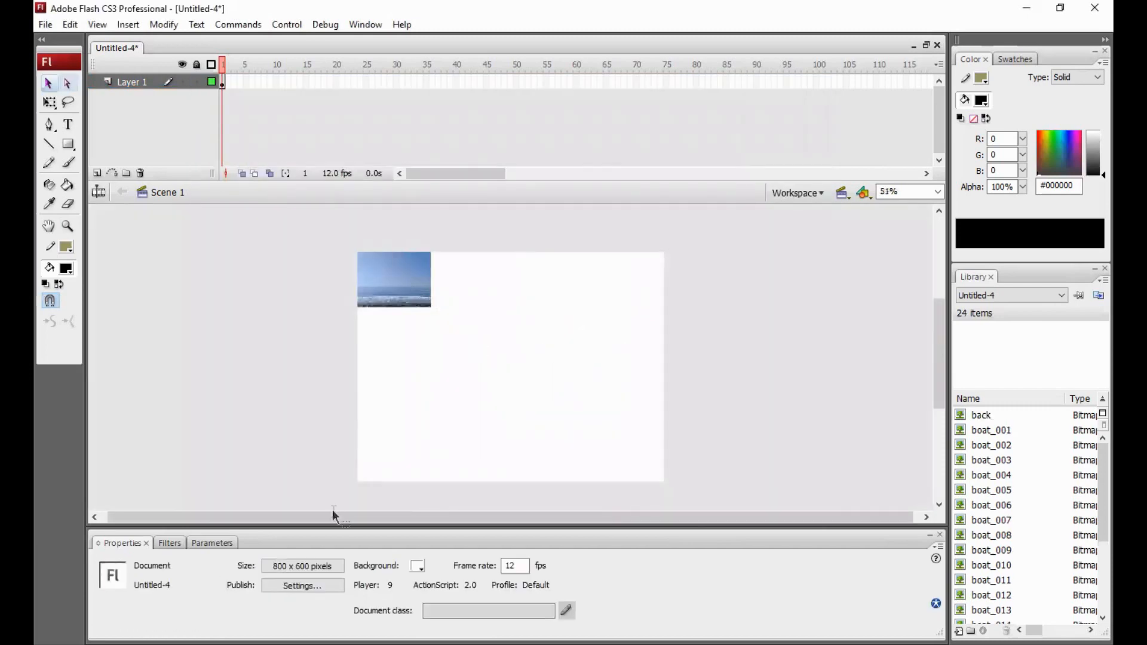
key("ctrl+a")
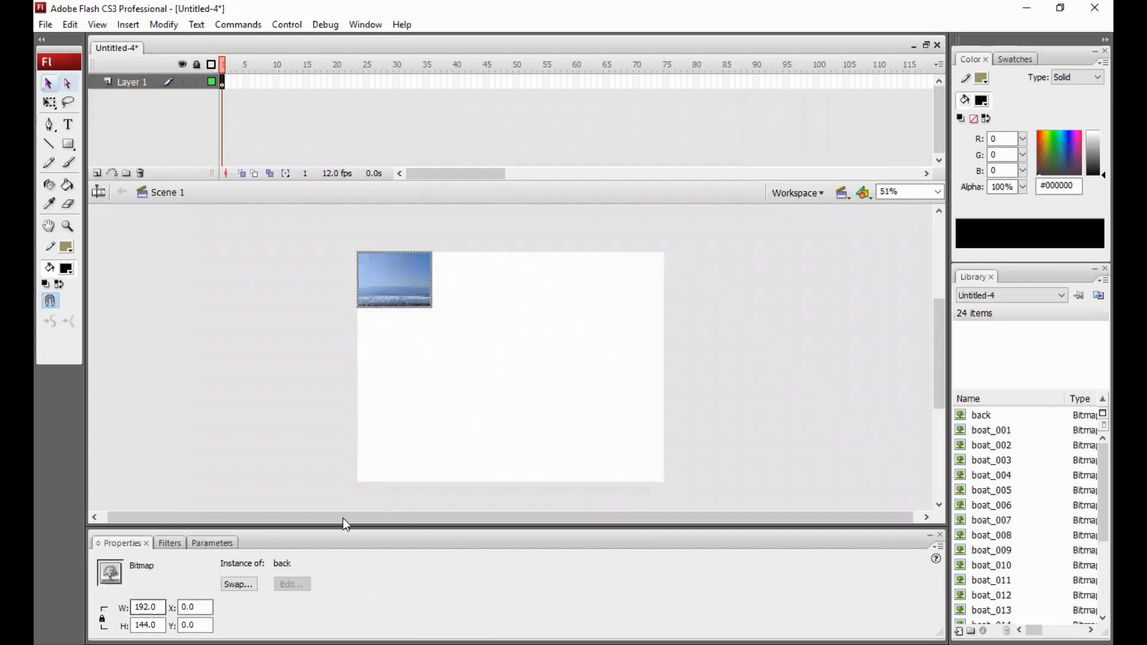
left_click(147, 607)
type("8")
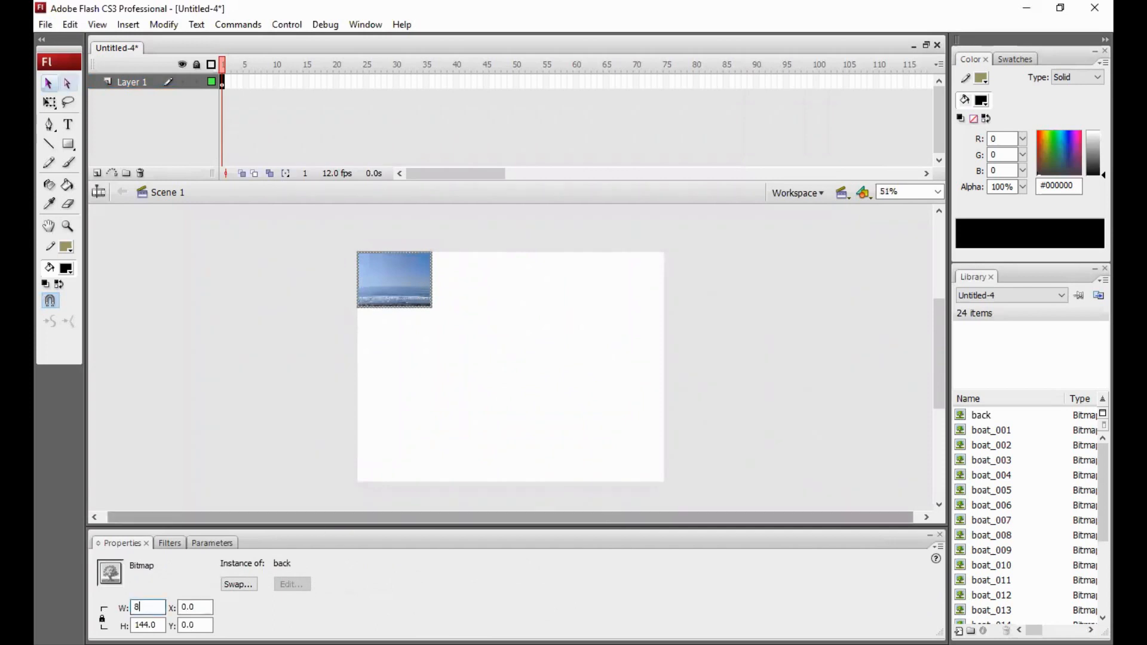
type("00")
key("Tab")
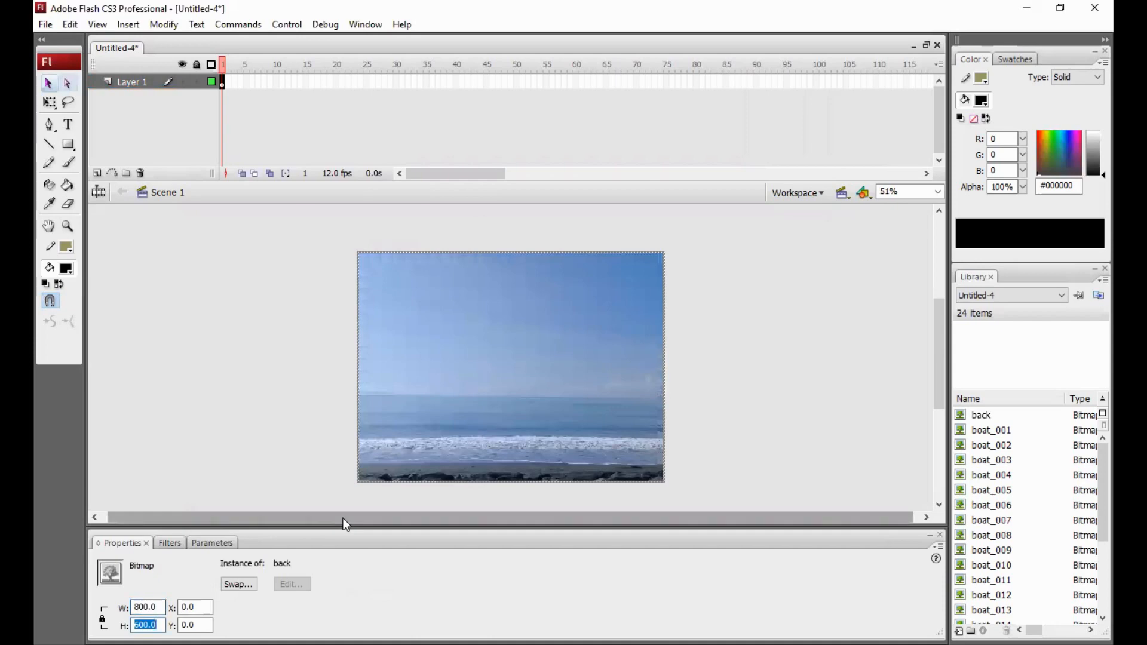
left_click(740, 428)
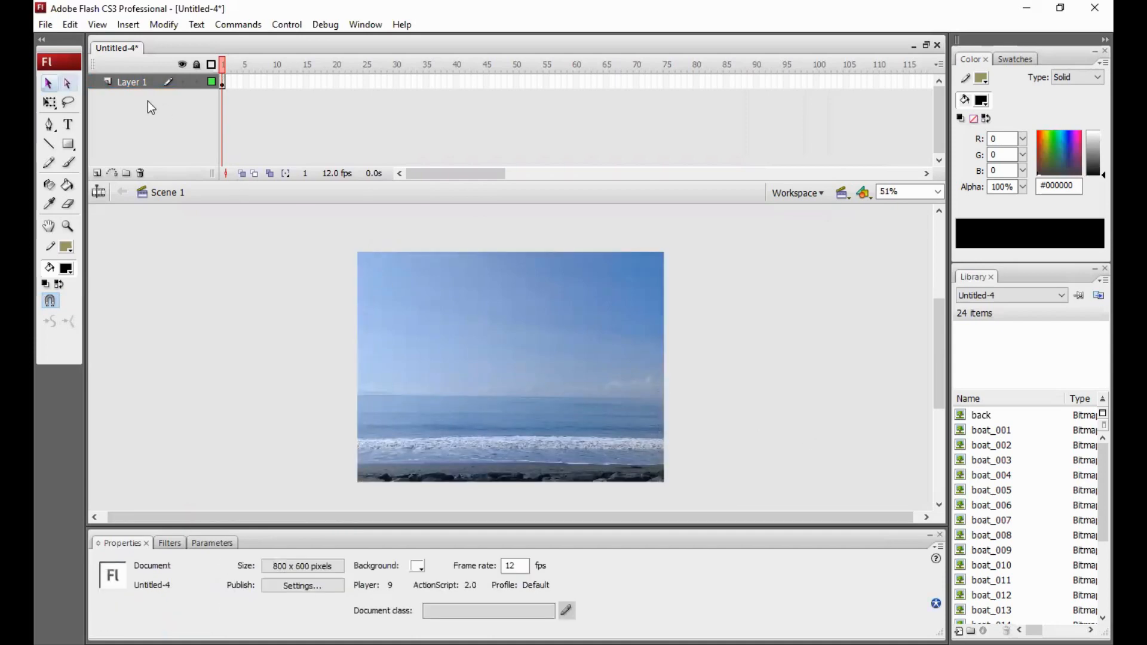
Add a new layer above Layer 1 and import the image 3w0o_ab9j_211001 copy onto it.
left_click(97, 173)
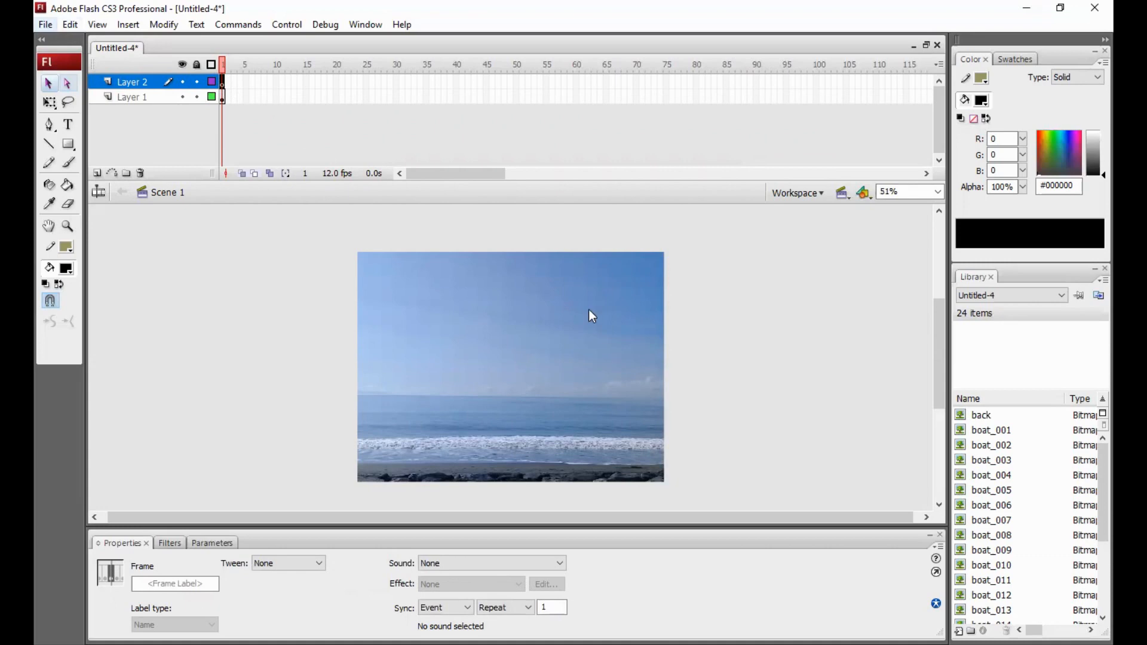
key("ctrl+r")
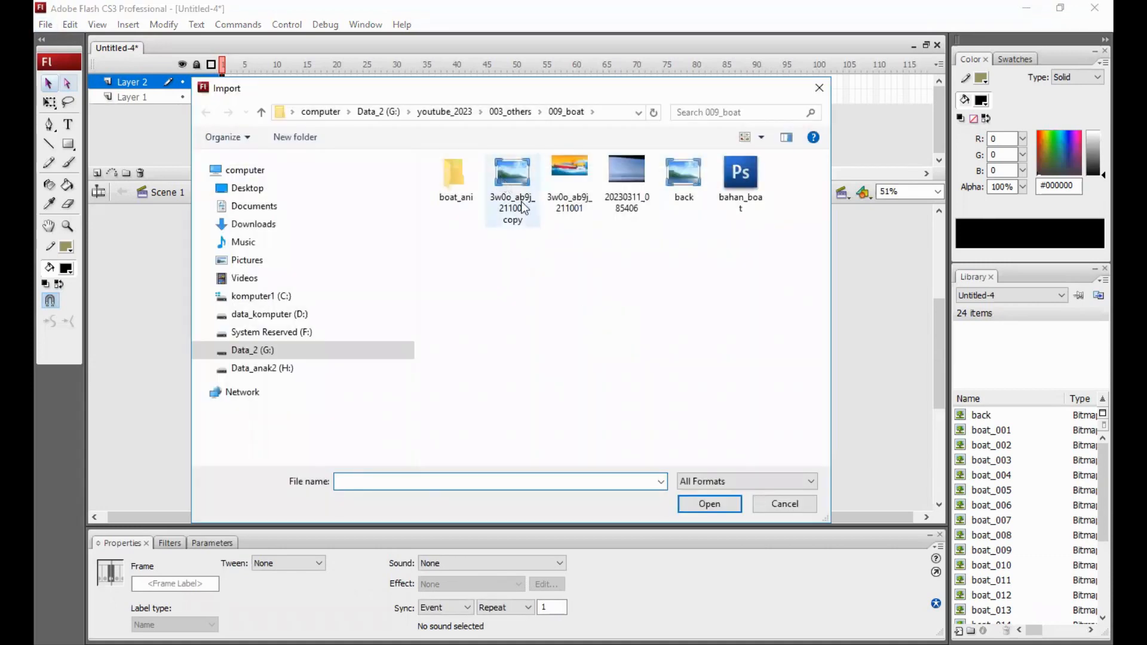
left_click(506, 186)
left_click(711, 501)
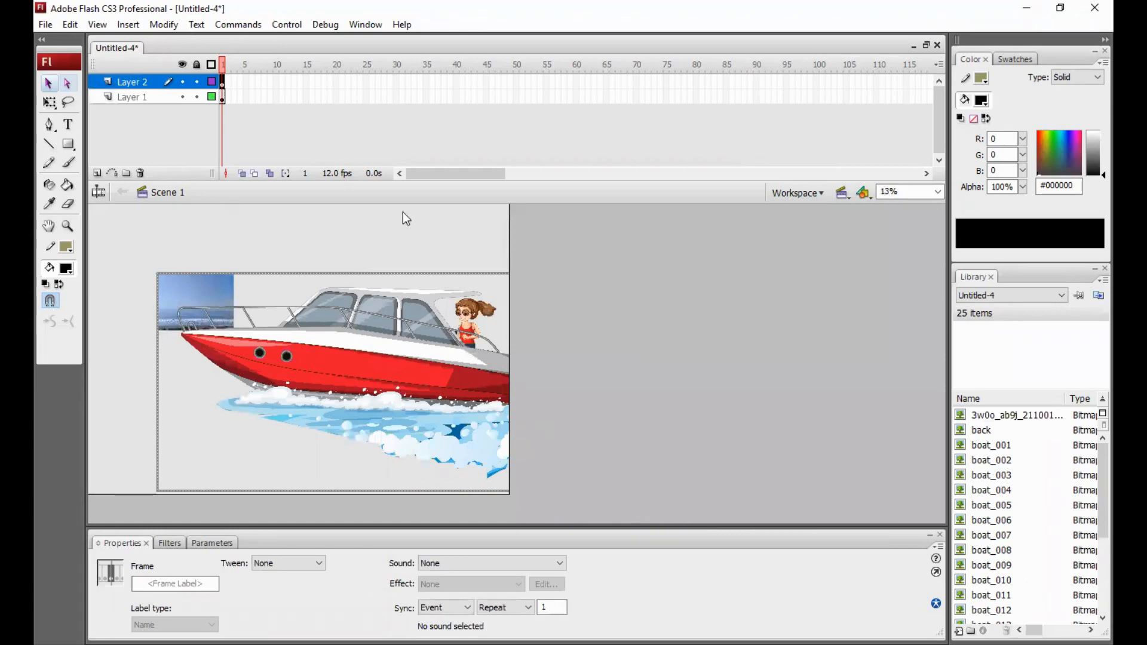
Scale the imported boat down about its centre, move it onto the sea, and widen it to about 533 x 235 pixels.
key("q")
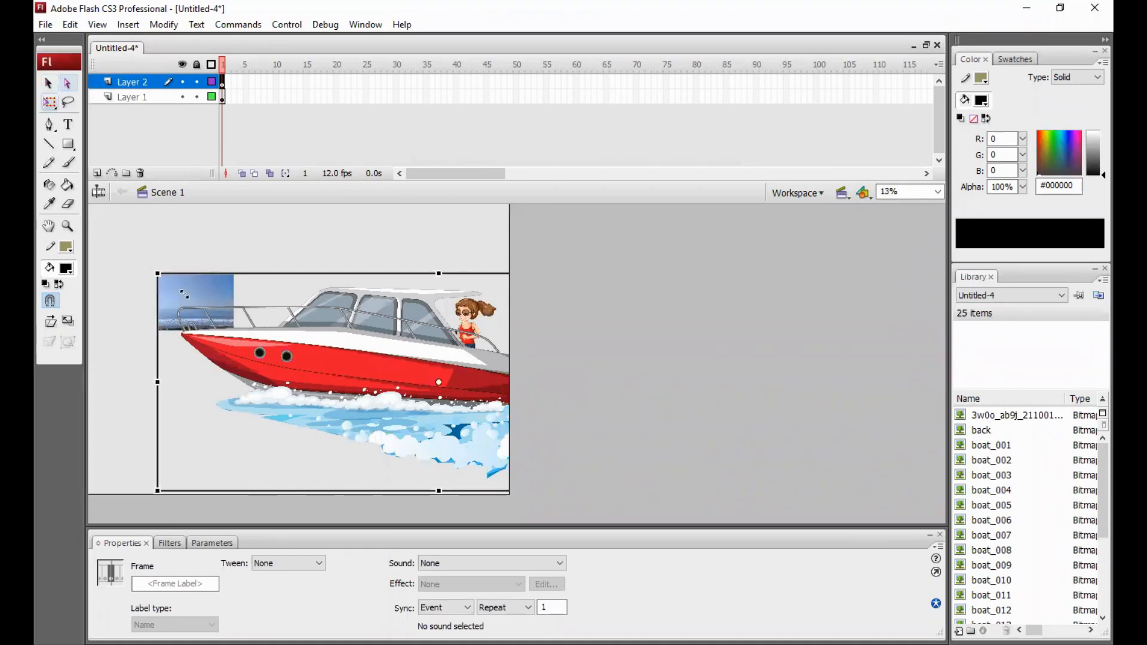
left_click_drag(358, 346, 439, 381)
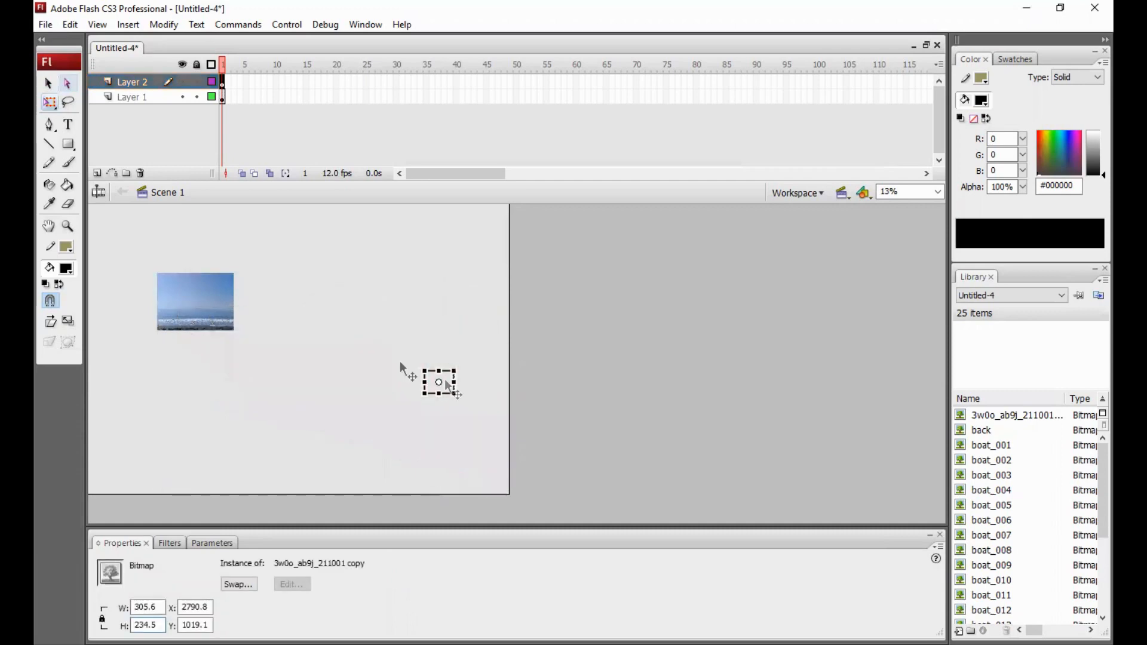
left_click_drag(225, 313, 226, 315)
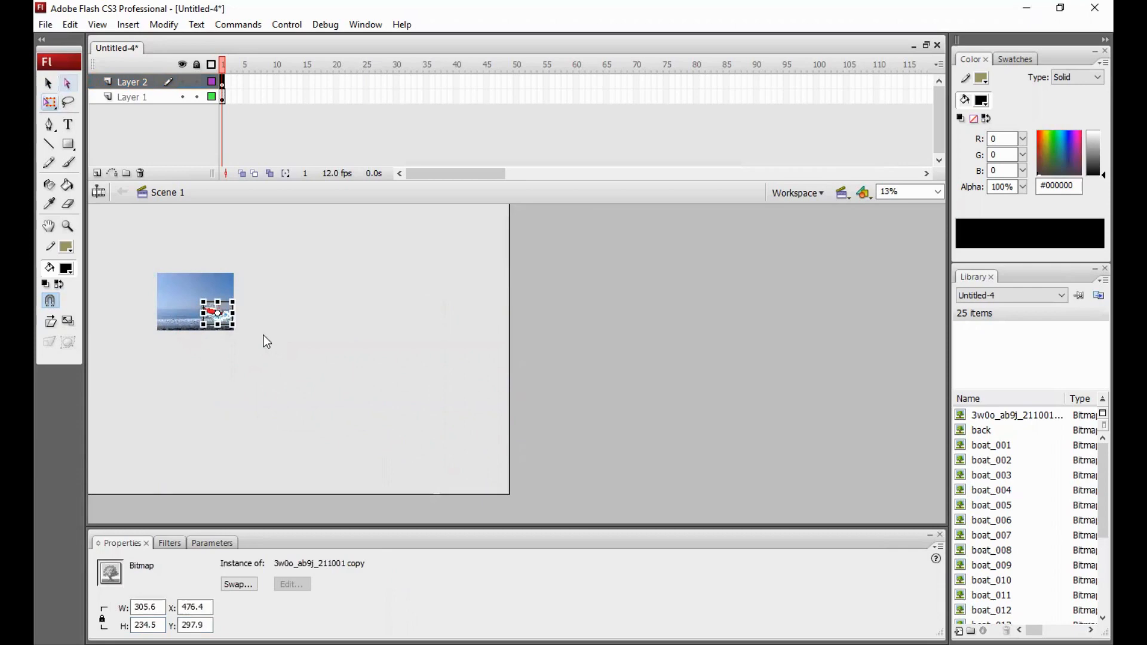
key("ctrl+2")
left_click_drag(534, 357, 502, 357)
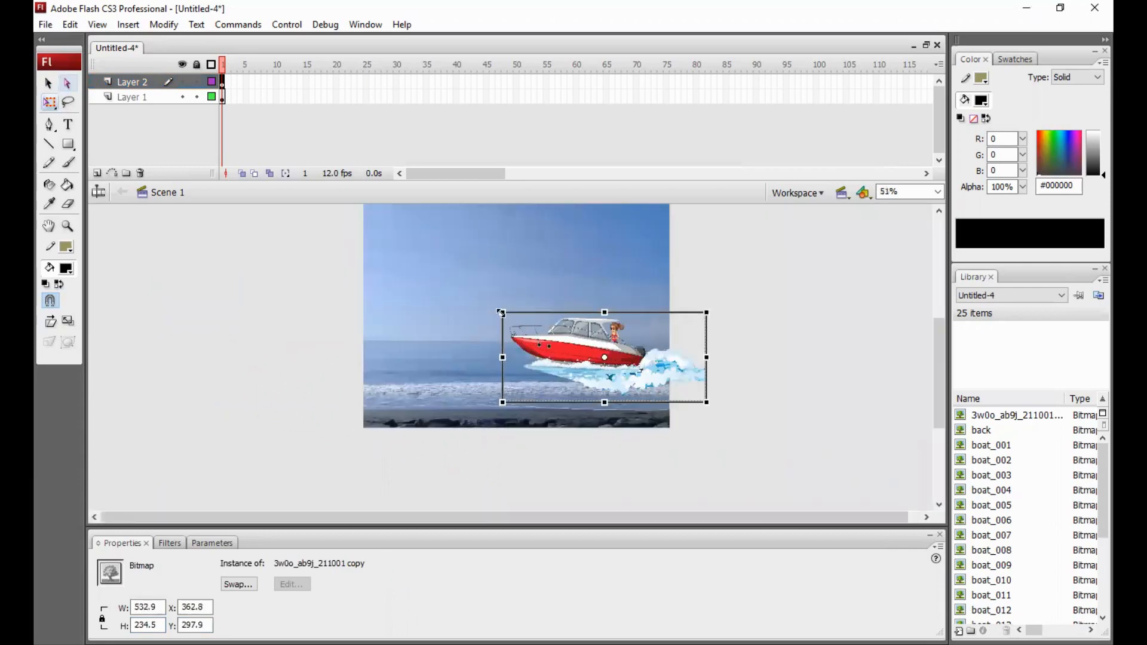
Try shrinking the boat to about 82 x 36 pixels and stretching its width, then undo the stretch.
left_click_drag(500, 312, 589, 350)
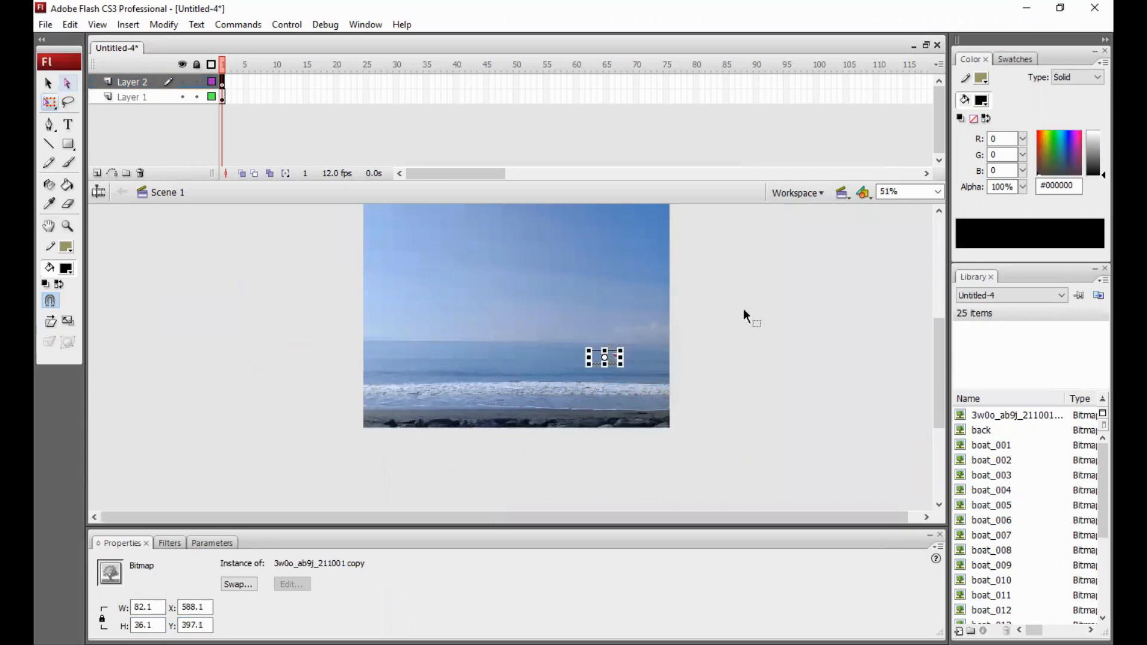
left_click(603, 360)
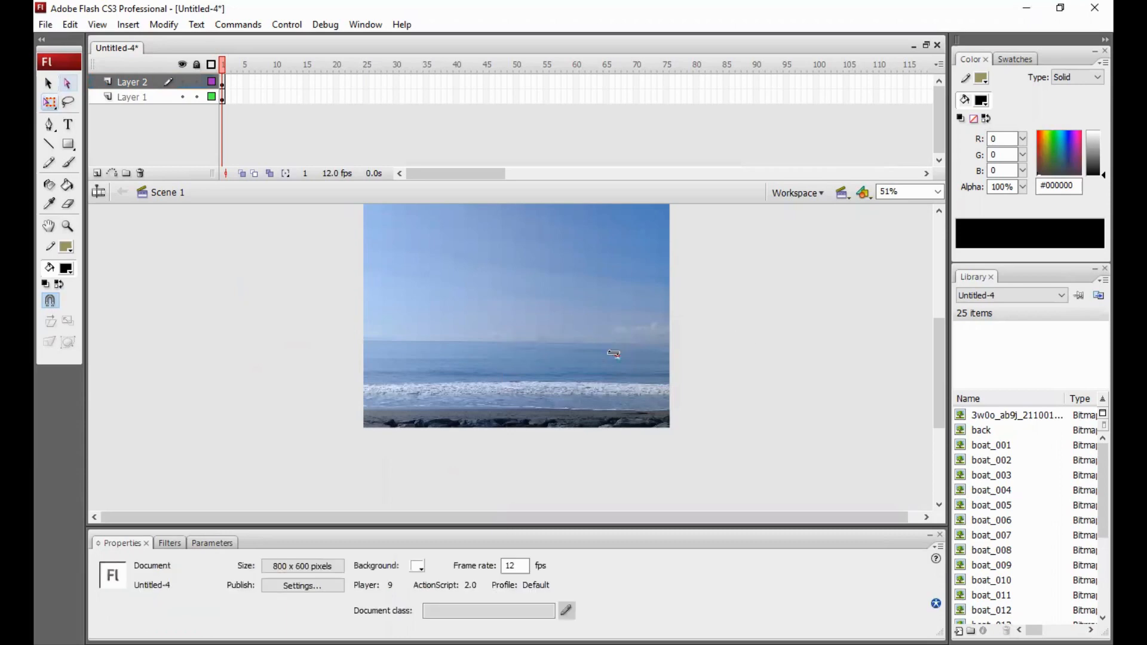
left_click(614, 353)
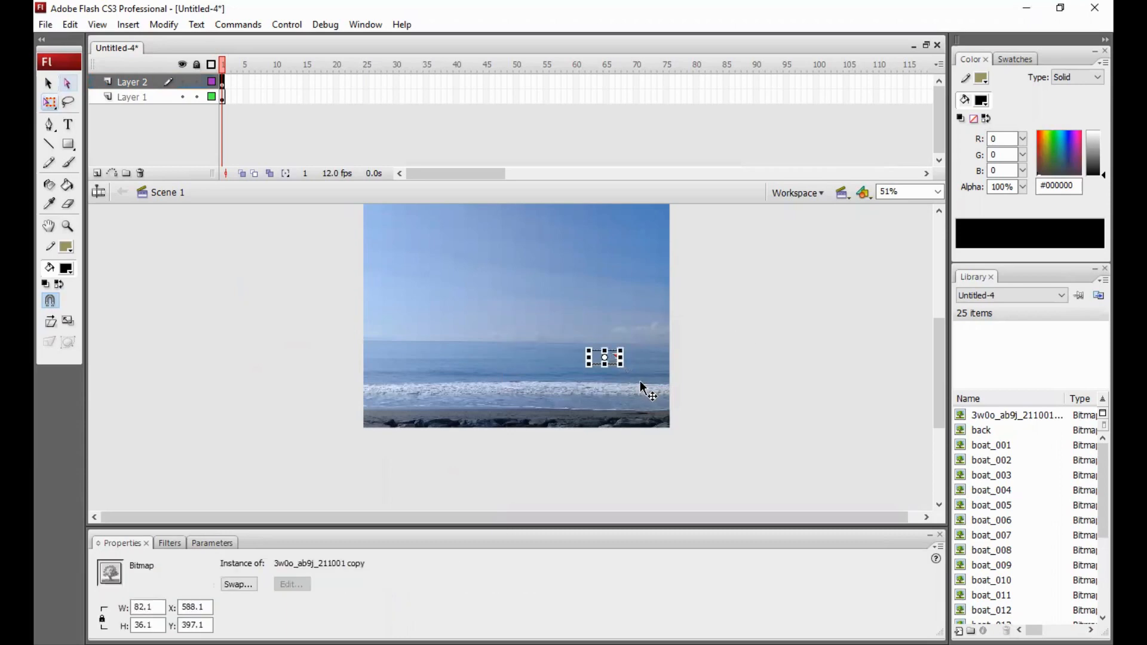
left_click_drag(623, 357, 645, 357)
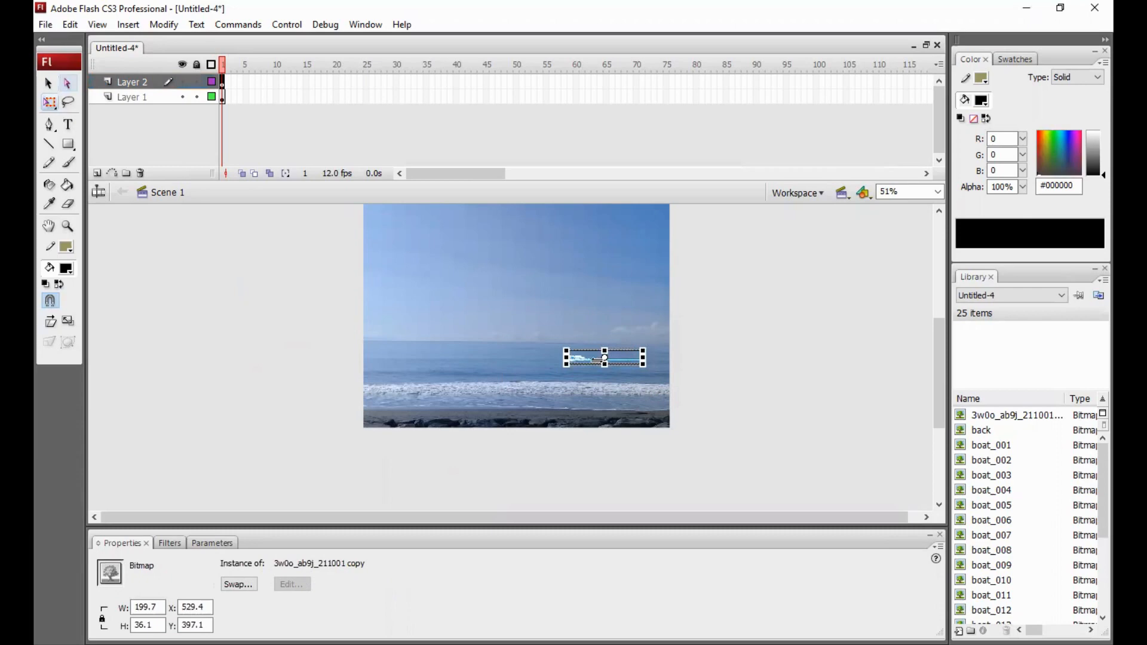
key("ctrl+z")
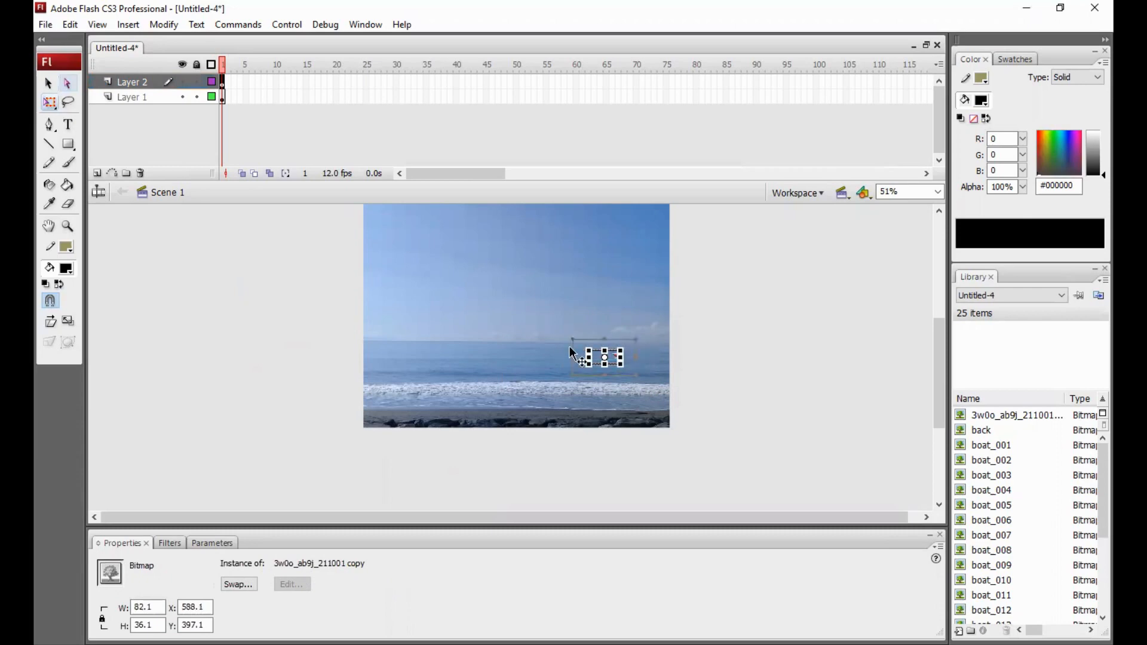
Adjust the boat's size and proportions on the sea to about 286 x 134 pixels.
key("ctrl+z")
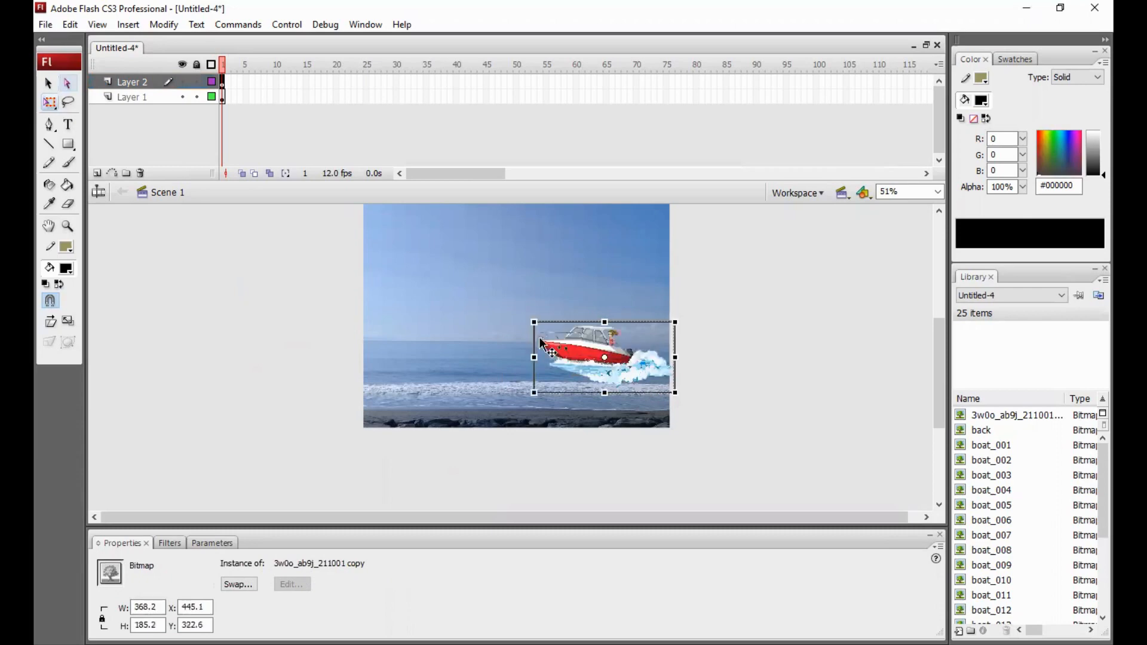
key("ctrl+z")
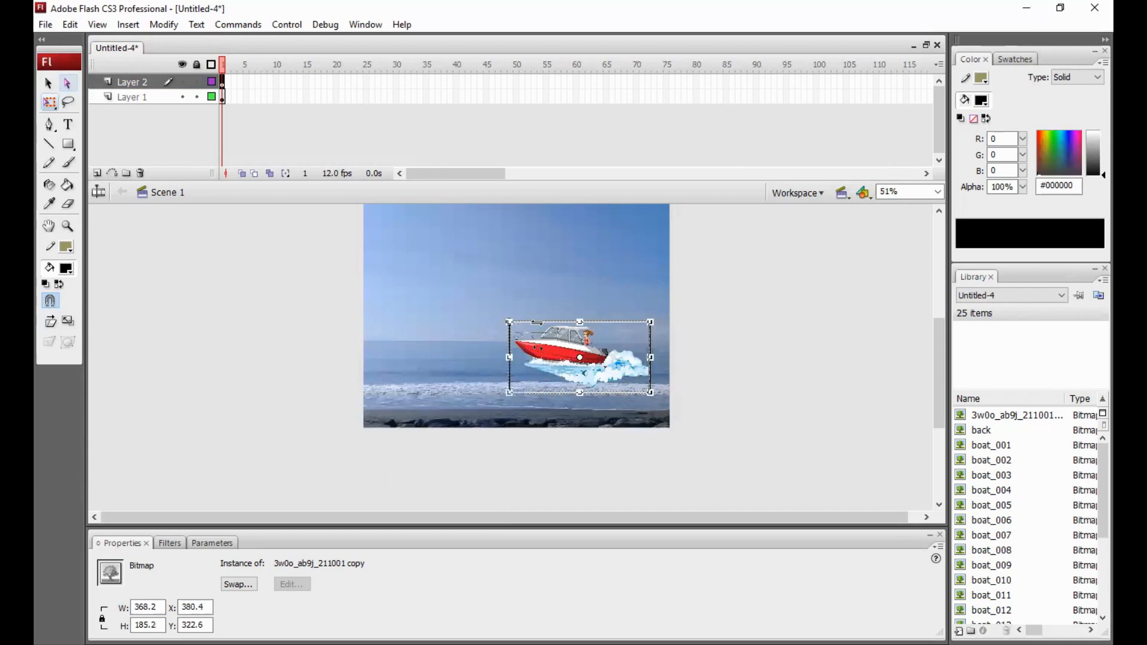
key("ctrl+z")
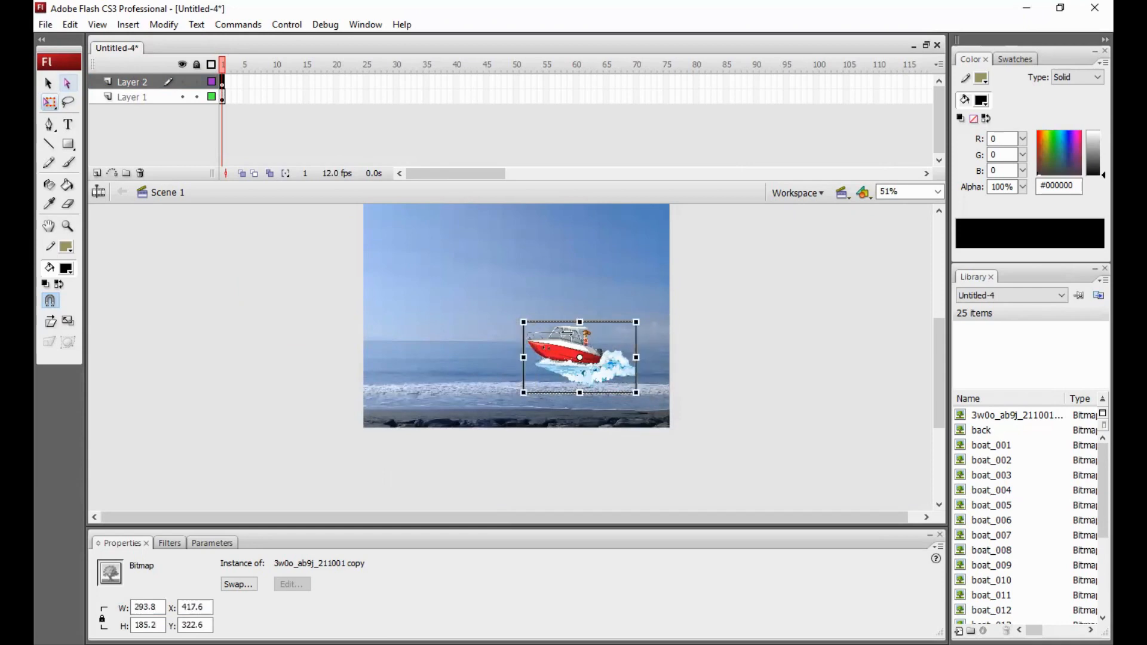
key("ctrl+z")
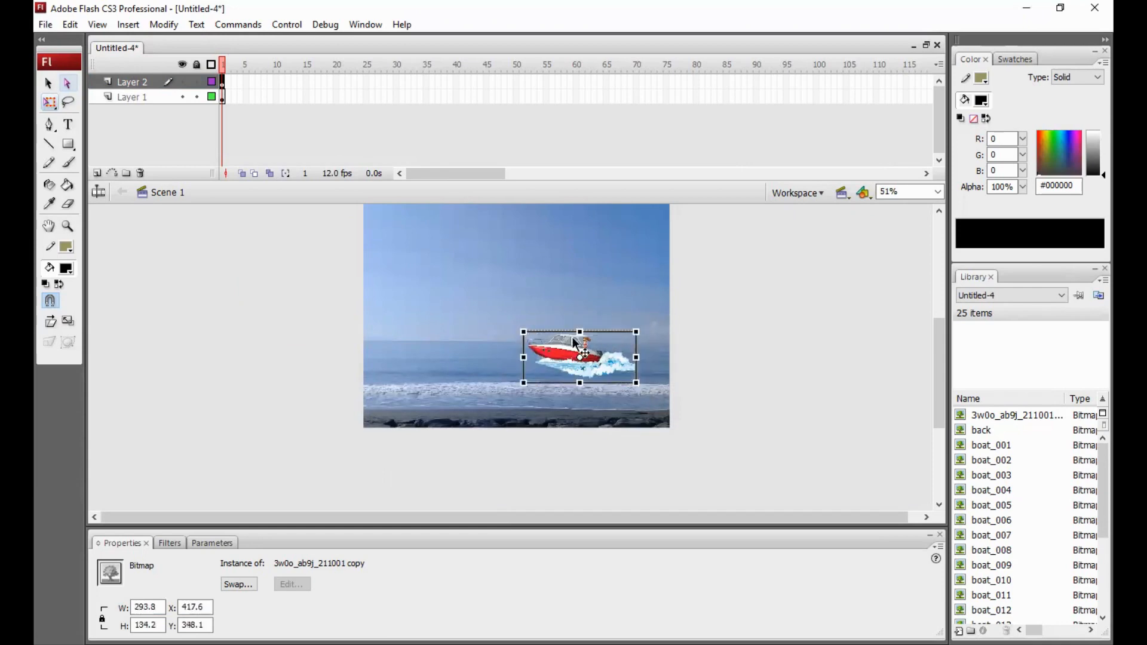
key("ctrl+z")
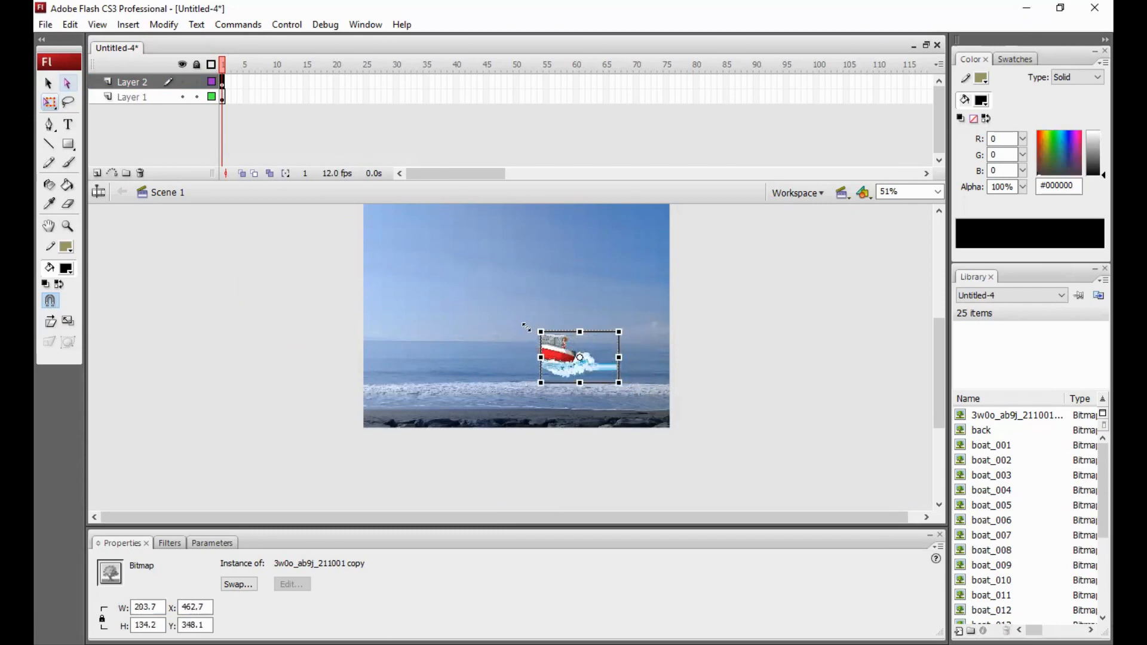
key("ctrl+z")
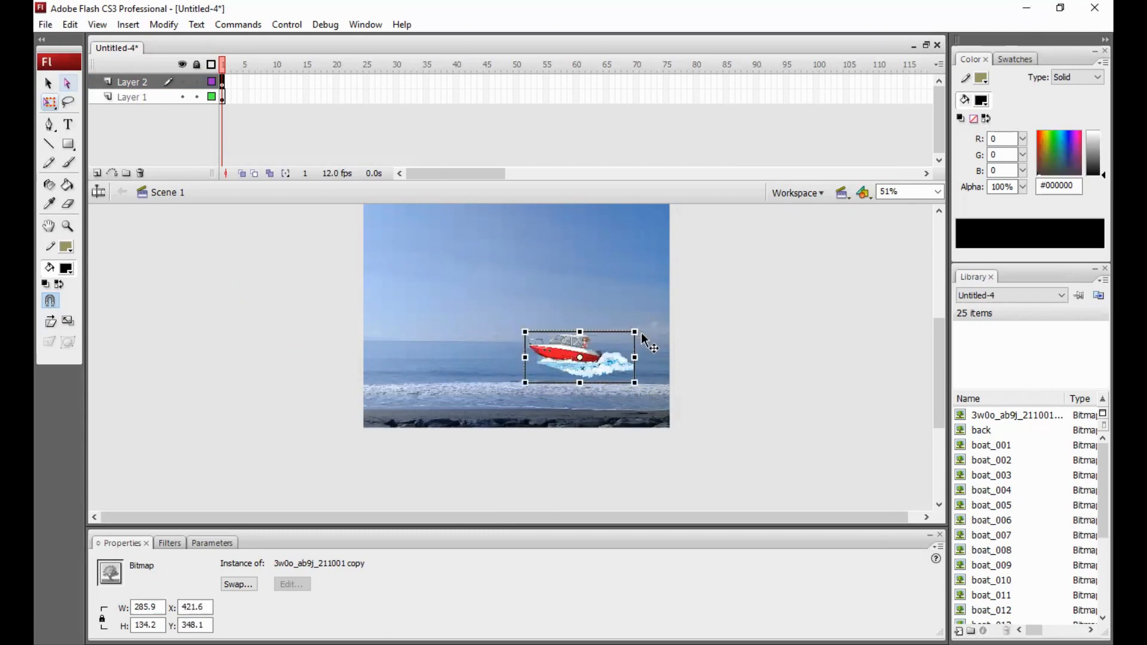
Move the boat just outside the stage's right edge at sea level, at about X 814, Y 305.
left_click_drag(639, 336, 676, 319)
left_click(716, 383)
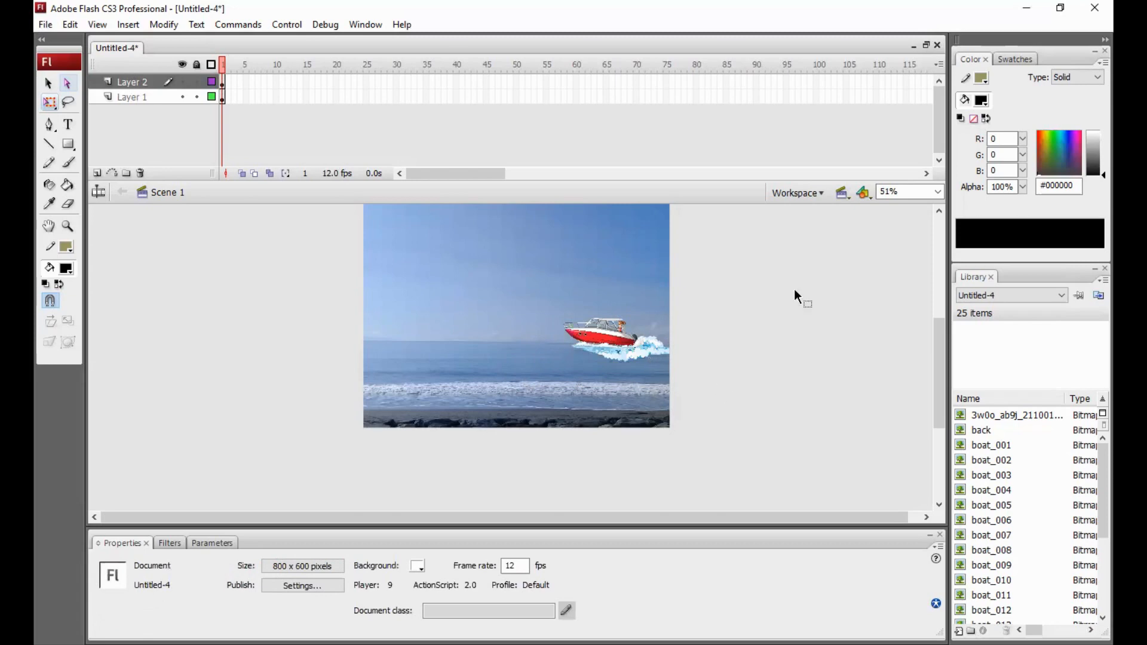
left_click(940, 212)
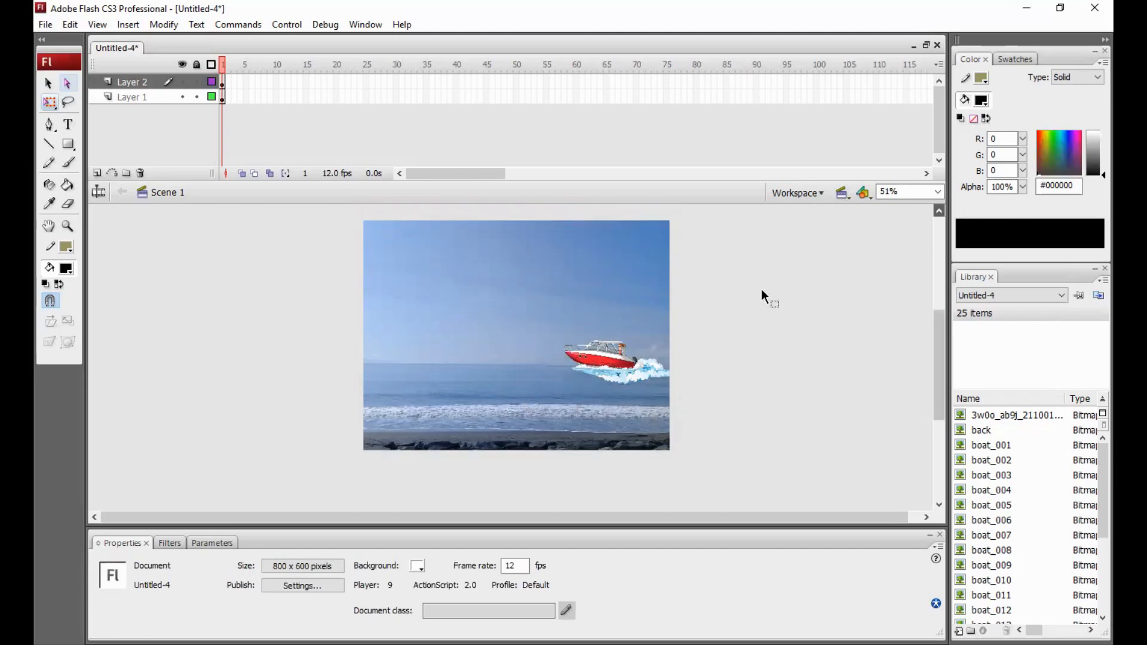
left_click_drag(608, 357, 724, 362)
left_click_drag(696, 460, 691, 466)
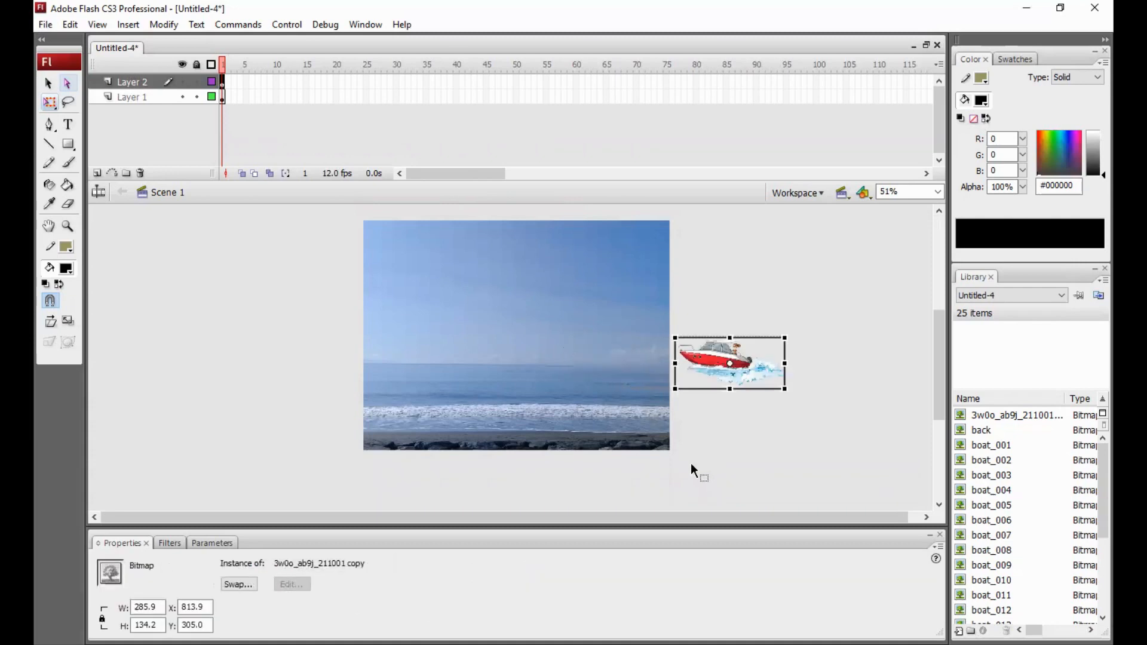
left_click(734, 387)
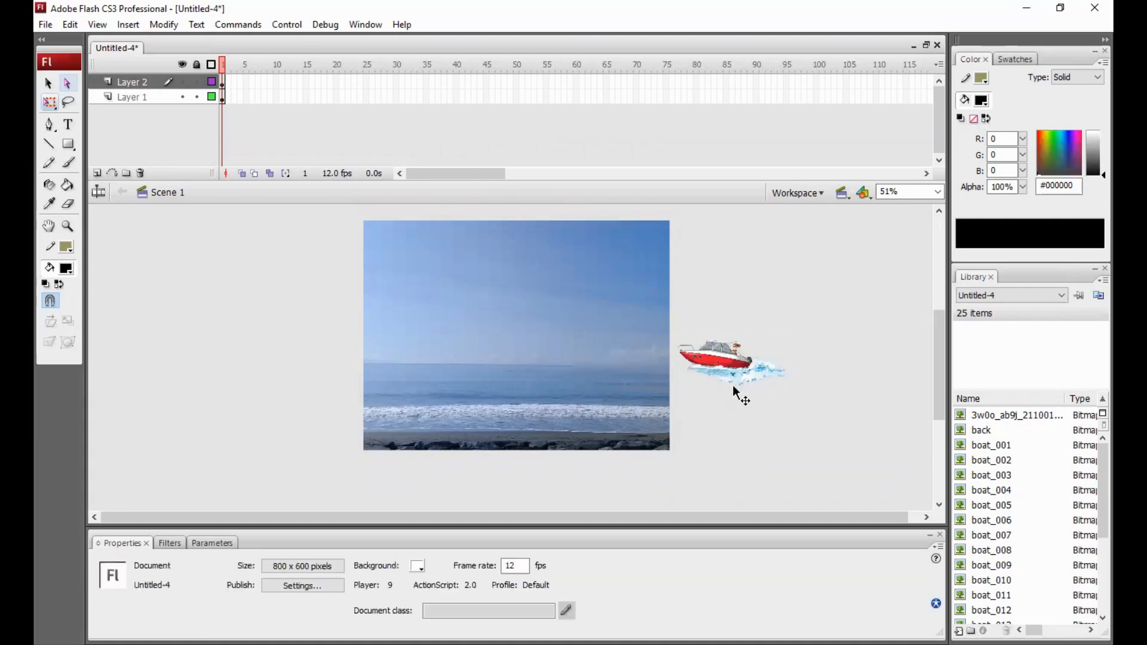
Insert a keyframe at frame 30 on both Layer 2 and Layer 1.
left_click(396, 81)
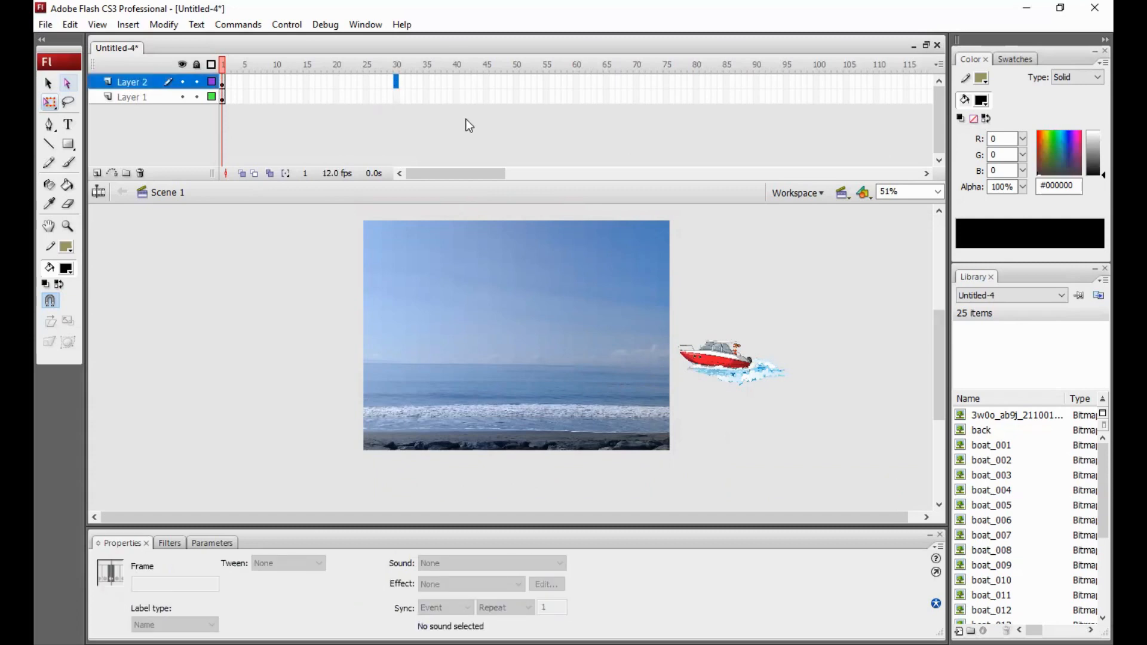
right_click(395, 82)
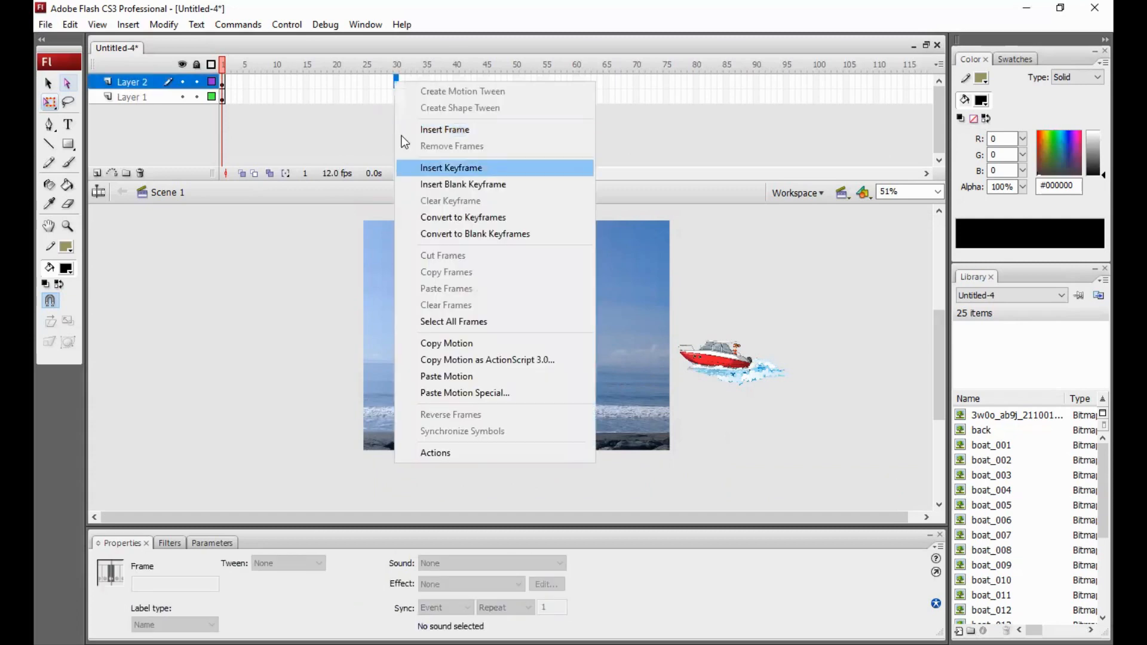
key("Return")
left_click(397, 97)
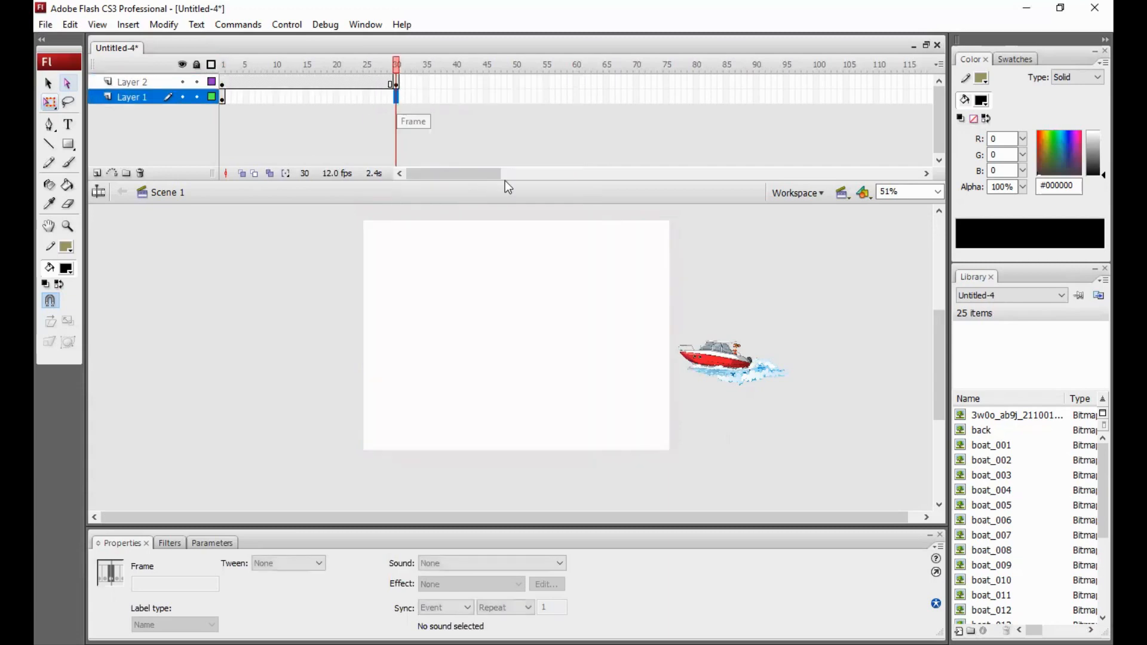
key("F5")
Rename Layer 2 as boat.
left_click(130, 80)
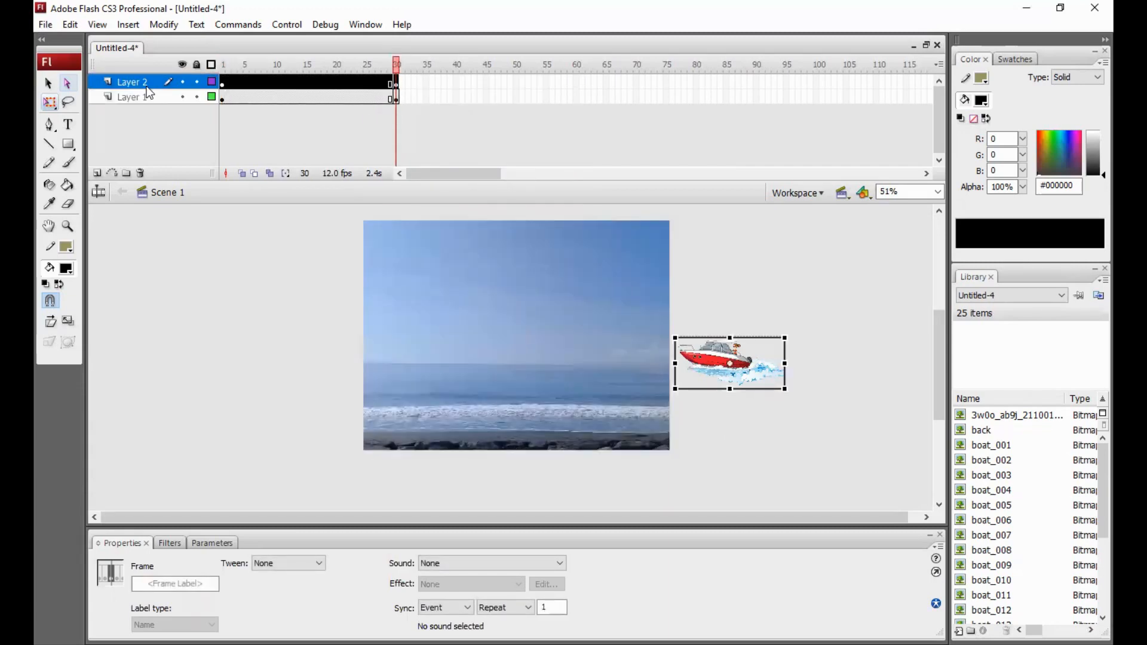
double_click(132, 82)
type("boat")
key("Return")
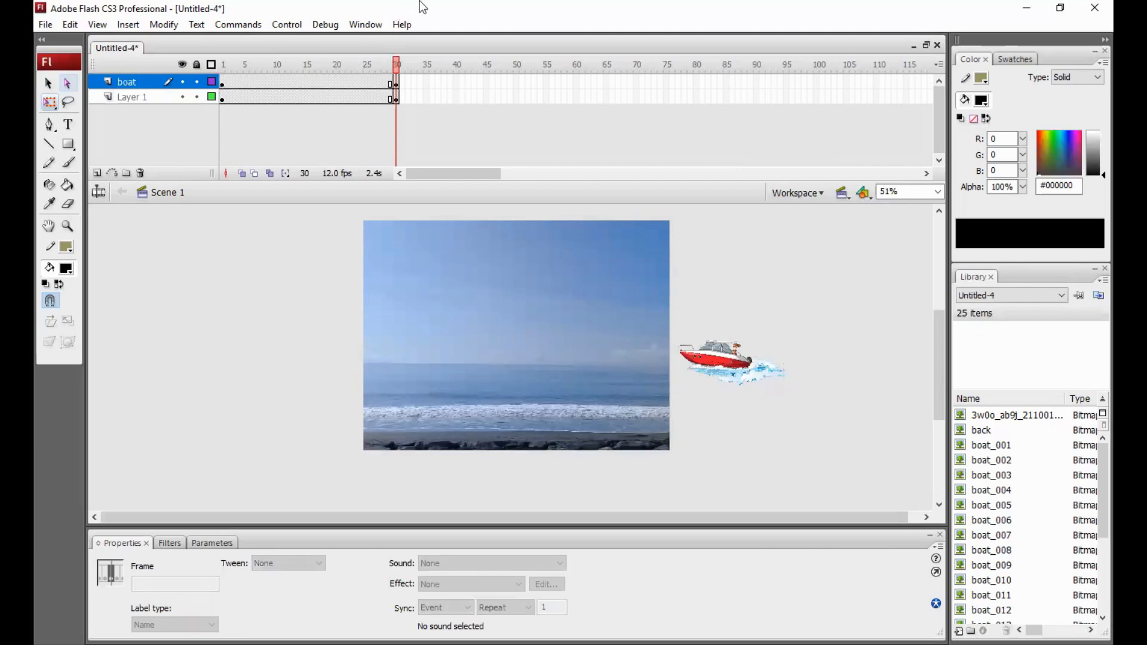
Show the rulers and place a horizontal guide along the boat's lower edge, with frame 30 of the boat layer current.
left_click(266, 82)
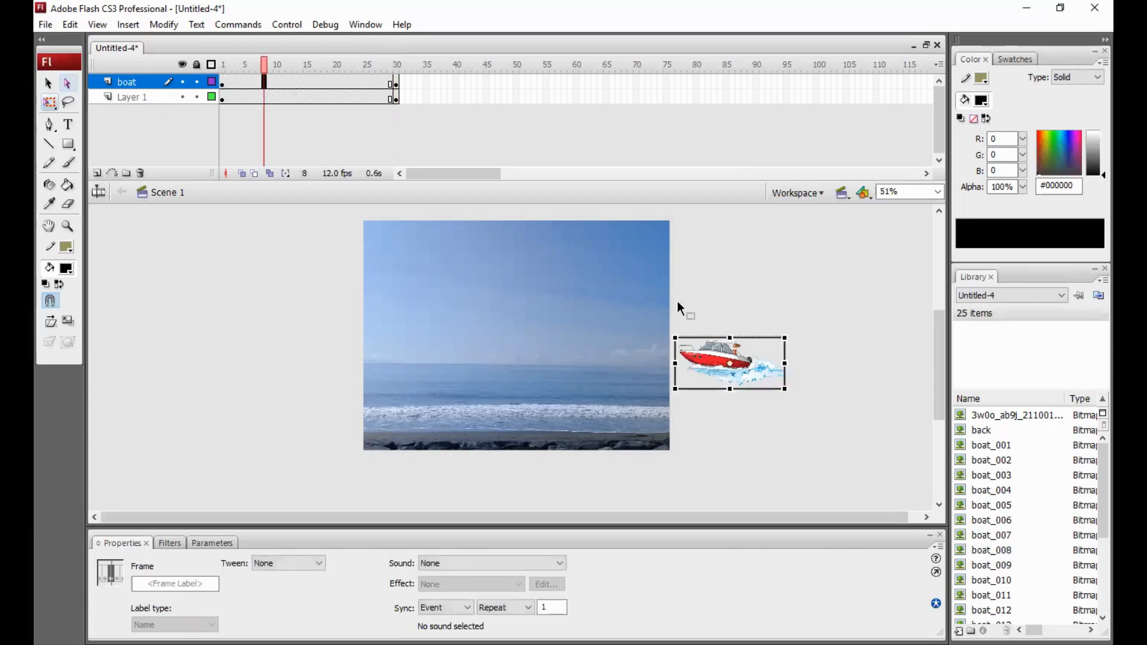
left_click(395, 81)
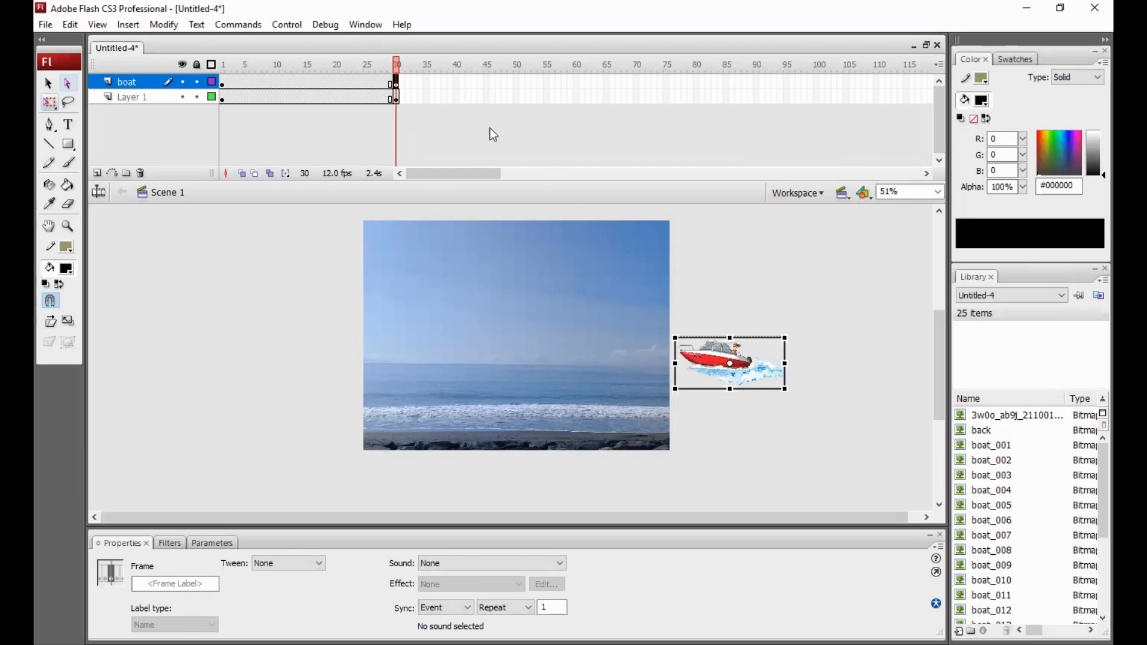
left_click(97, 25)
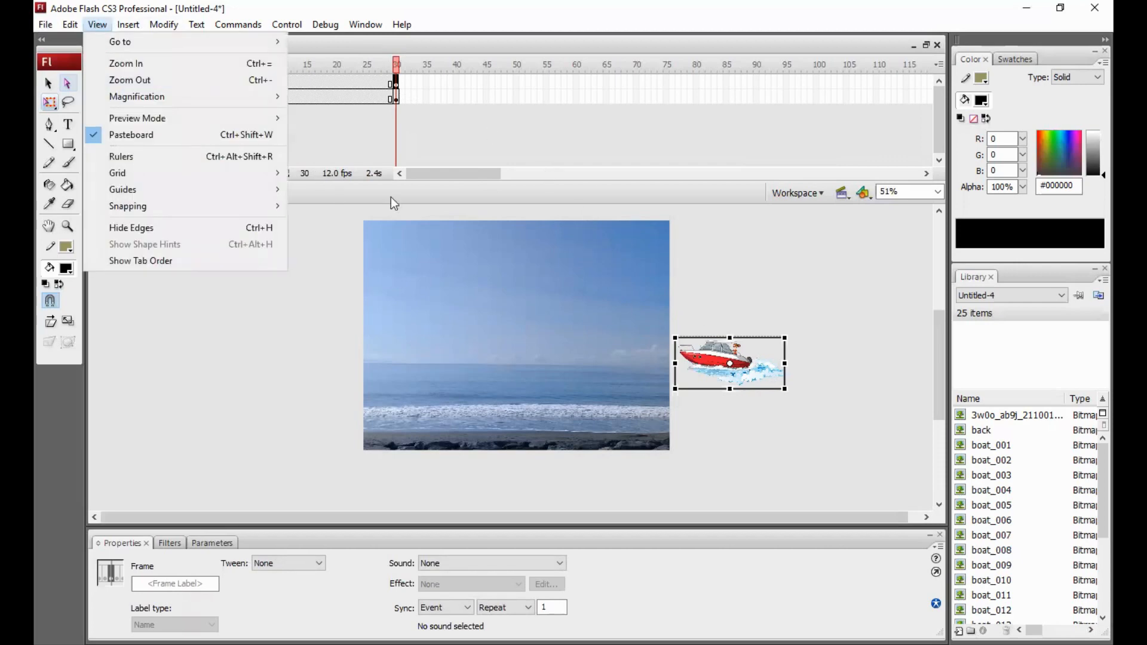
mouse_move(192, 190)
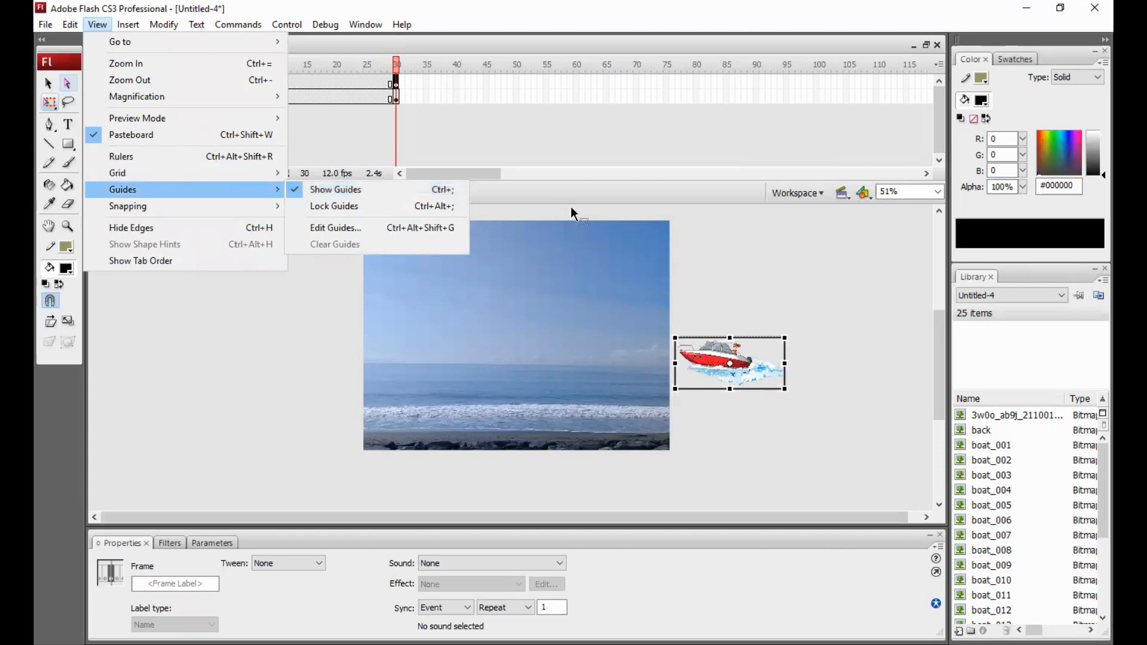
left_click_drag(571, 206, 540, 400)
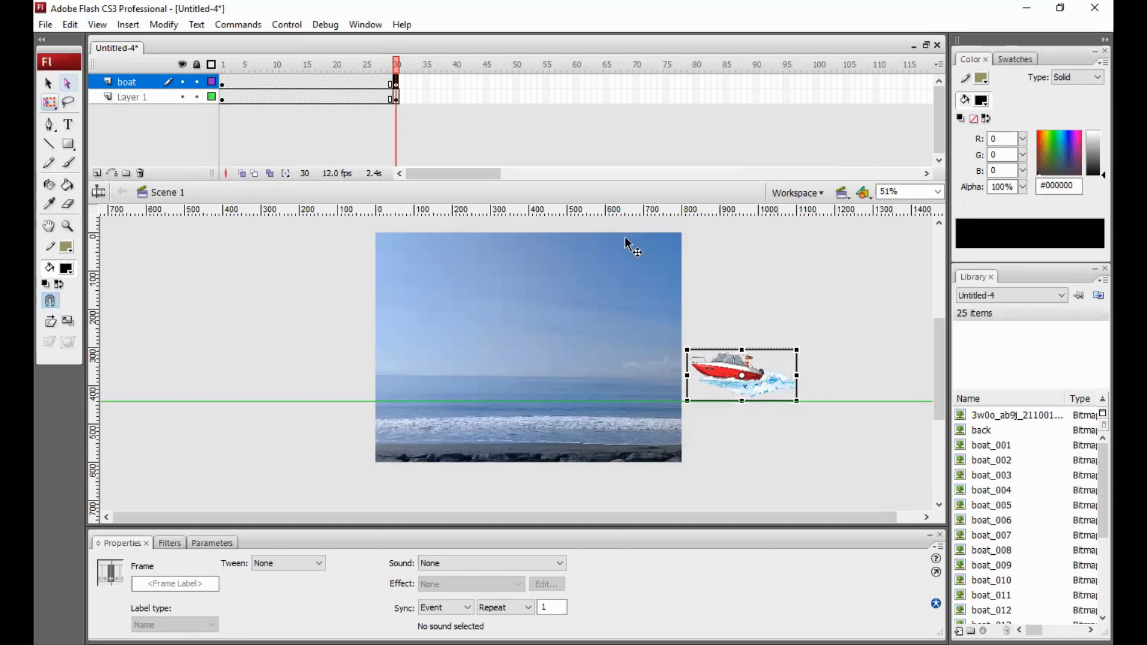
Move the frame 30 boat straight across to just outside the stage's left edge, at about X -313, Y 305, keeping it on the guide.
left_click_drag(772, 381, 356, 377)
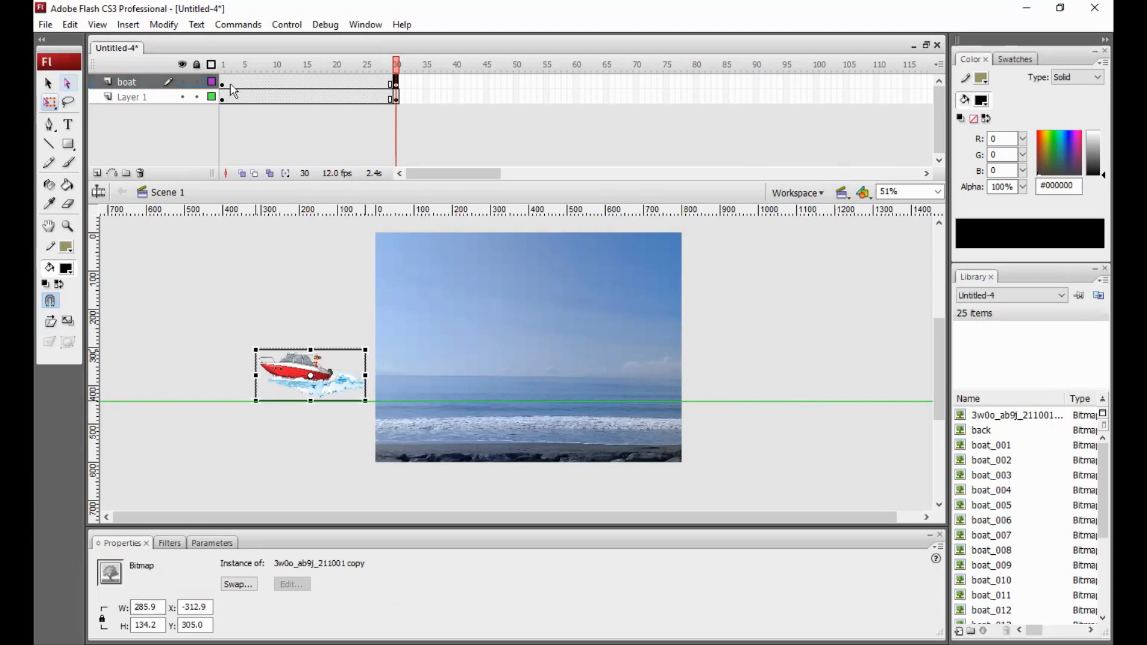
key("Return")
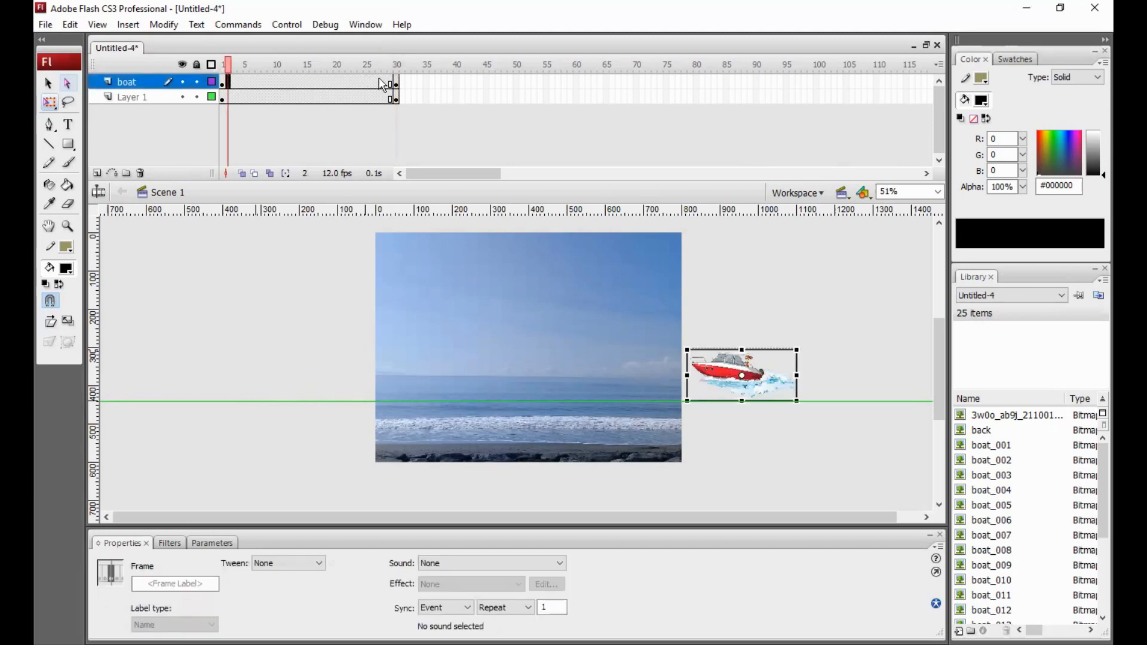
left_click(391, 84)
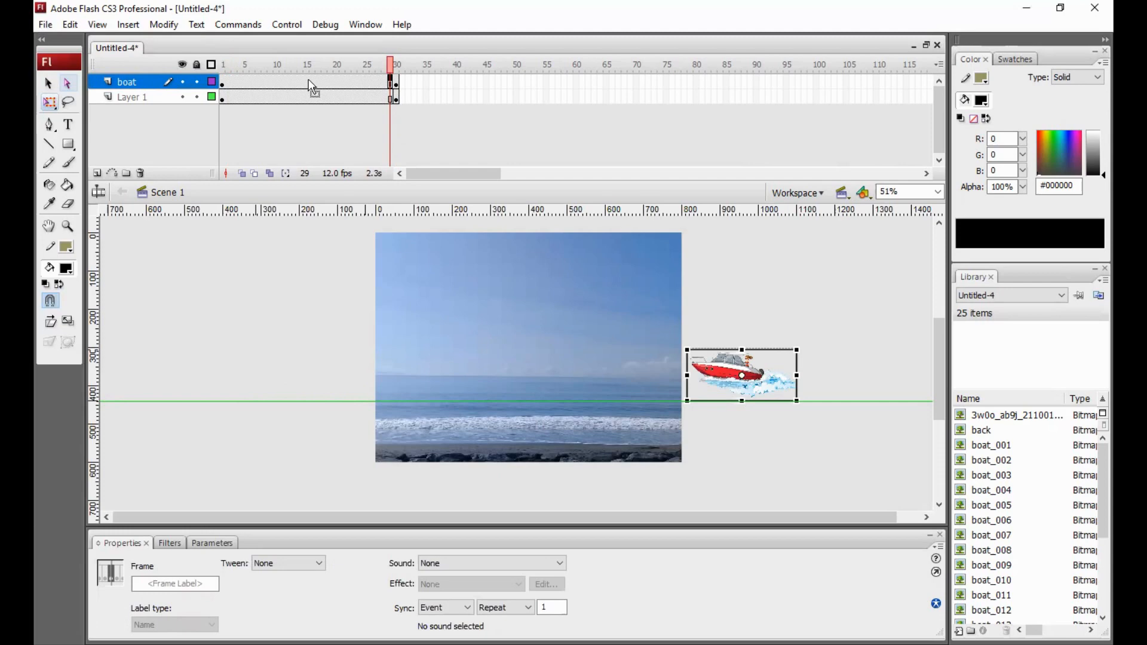
Create a motion tween on the boat layer between the keyframes at frames 1 and 30.
right_click(430, 94)
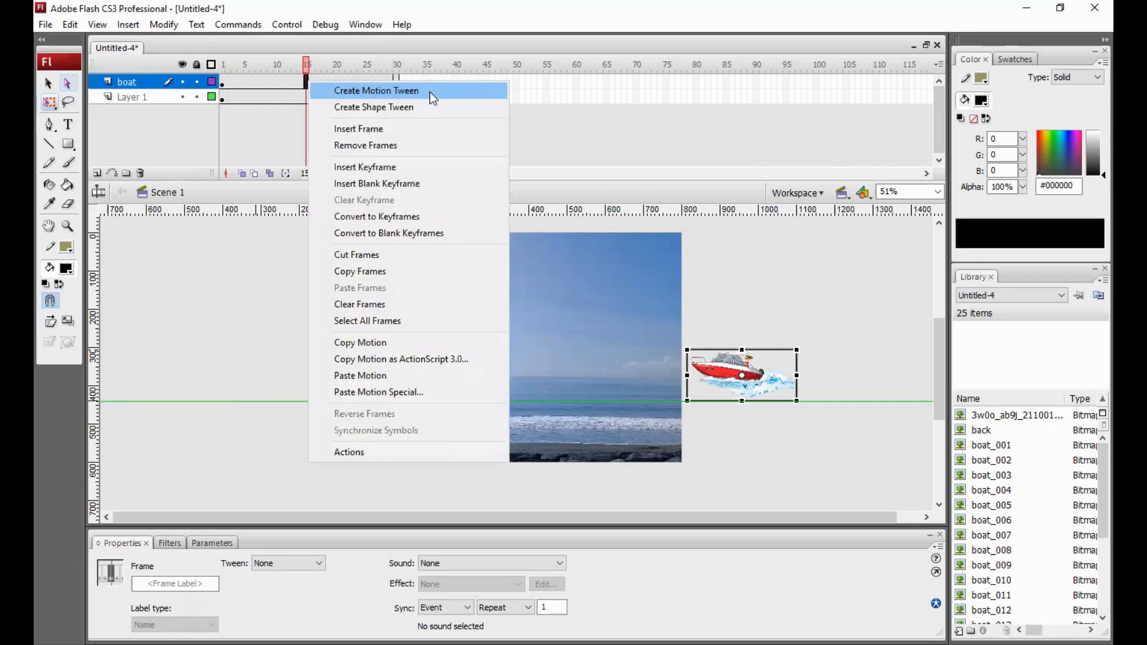
left_click(338, 89)
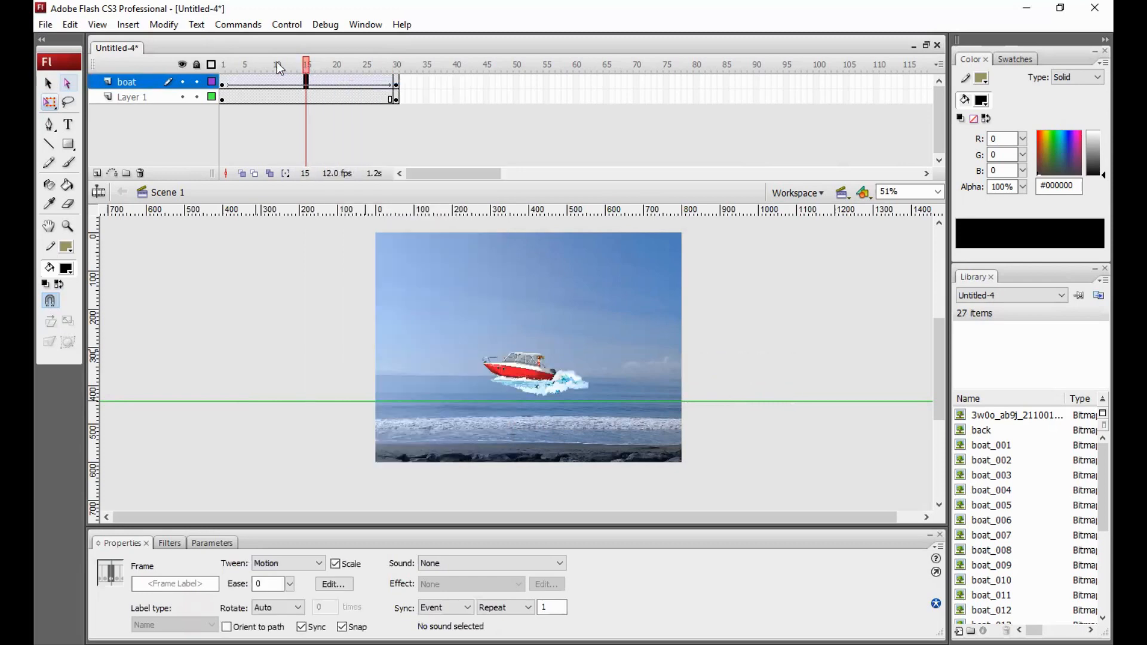
Scrub through the boat's tween to frame 30, test the movie in the player, and close the preview.
left_click_drag(232, 66, 242, 69)
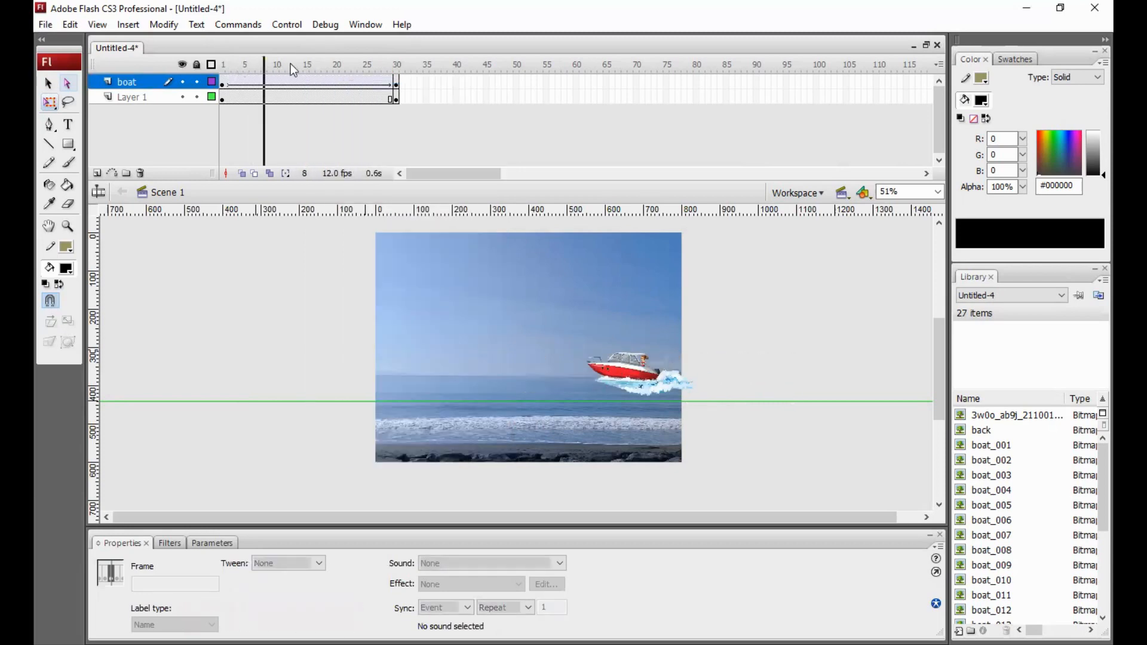
left_click(351, 63)
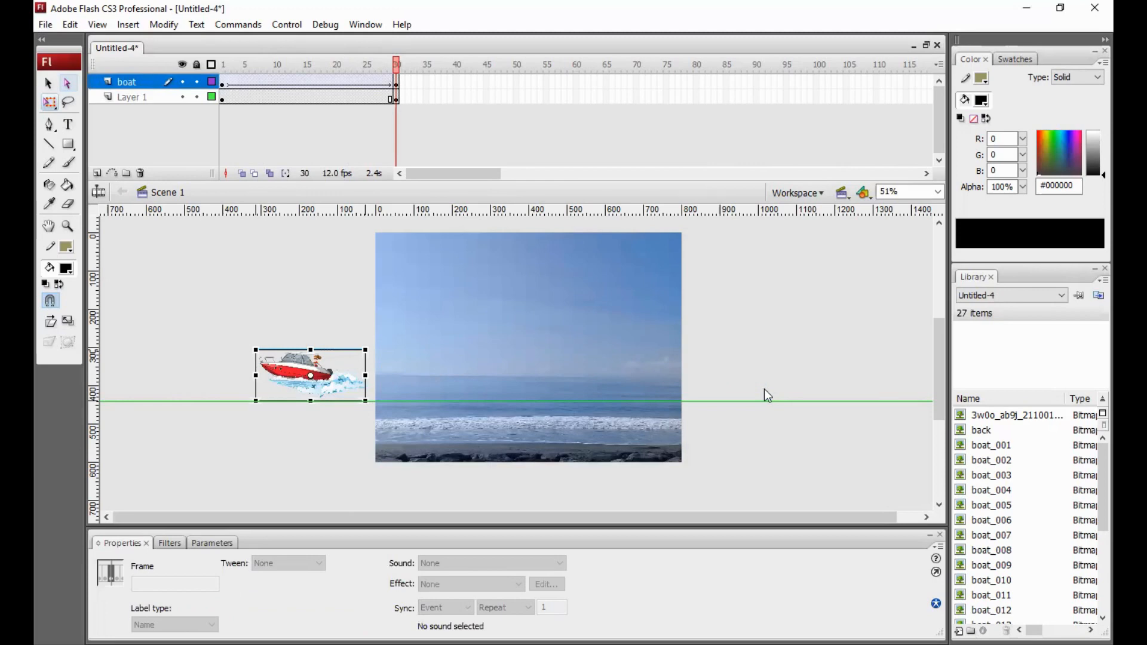
key("ctrl+Return")
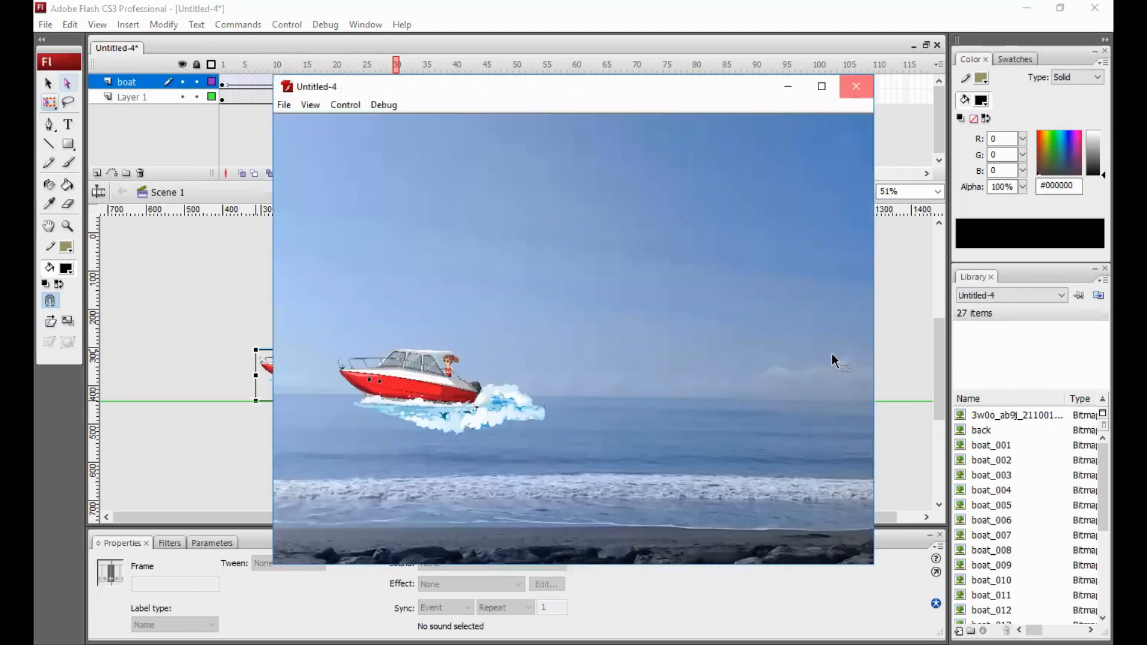
key("ctrl+w")
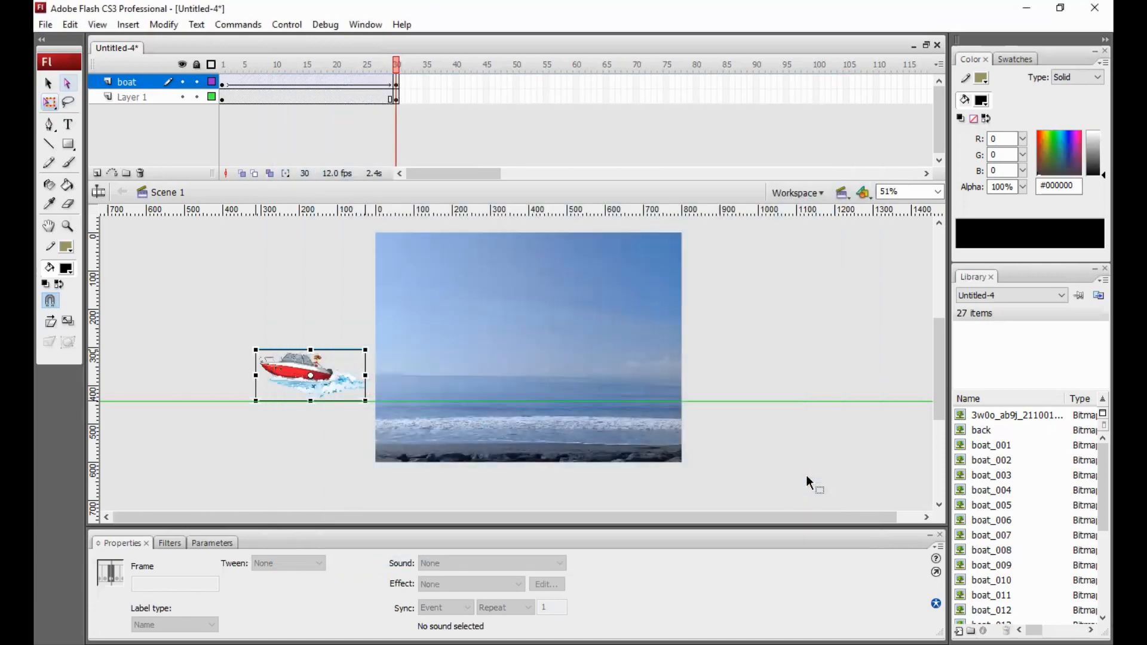